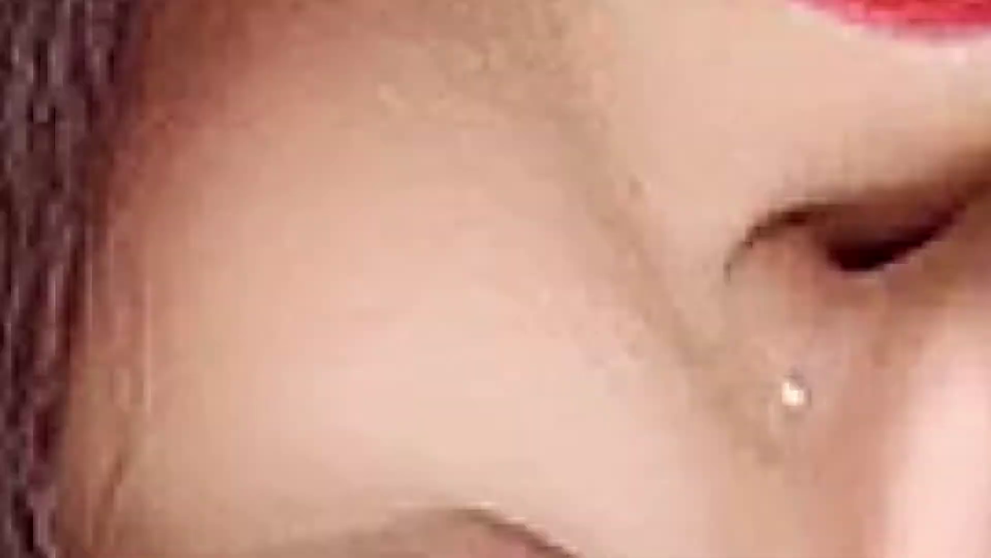
Duplicate the Background layer onto a new Layer 1 with Ctrl+J
{"action": "key", "text": "ctrl+j"}
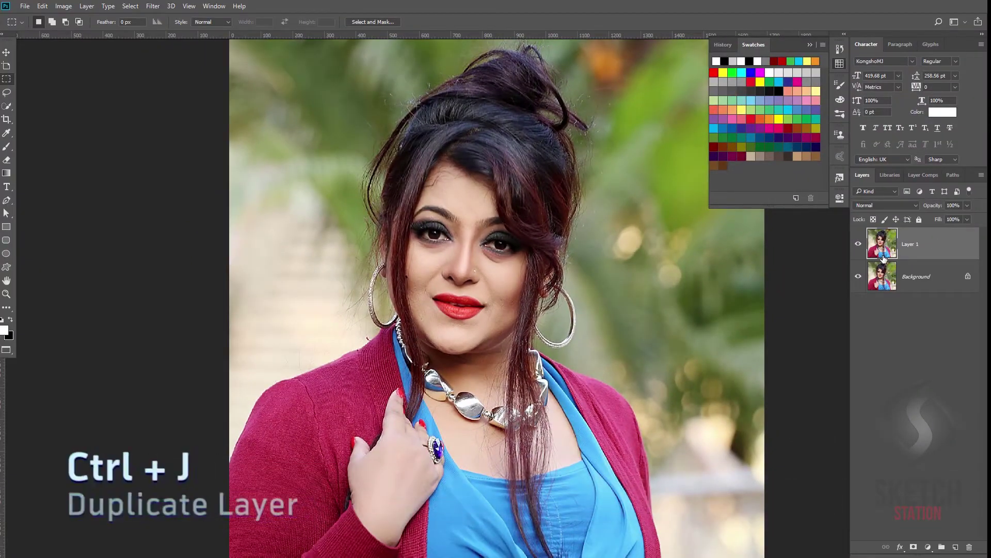
Apply a High Pass filter with a 0.9-pixel radius to Layer 1
{"action": "left_click", "coordinate": [152, 6]}
{"action": "mouse_move", "coordinate": [160, 208]}
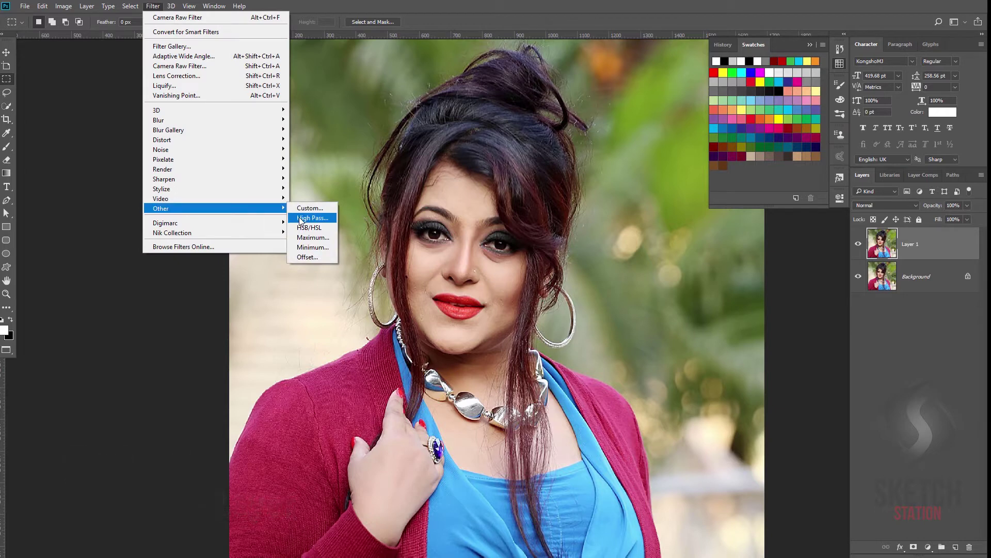
{"action": "left_click", "coordinate": [302, 218]}
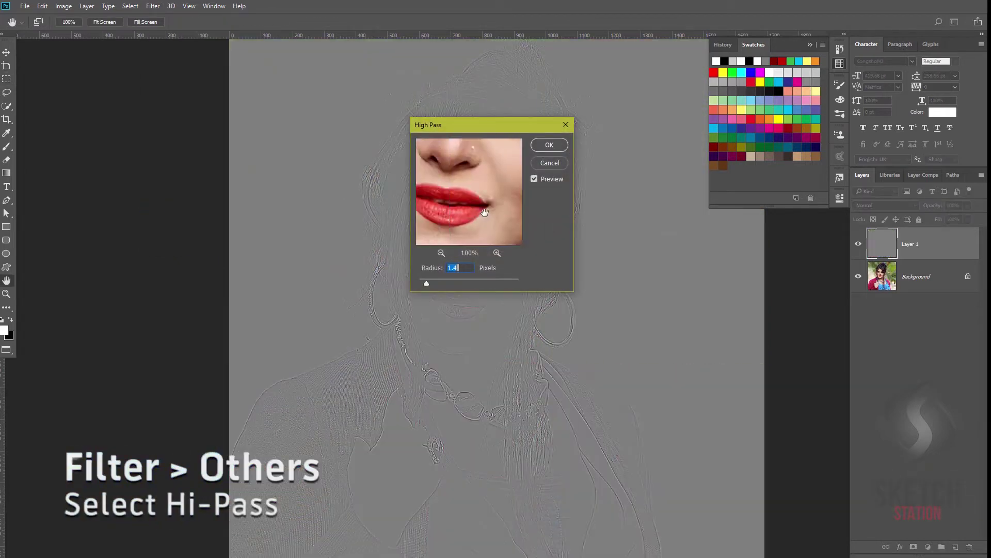
{"action": "left_click", "coordinate": [484, 212]}
{"action": "left_click_drag", "start_coordinate": [427, 283], "coordinate": [424, 283]}
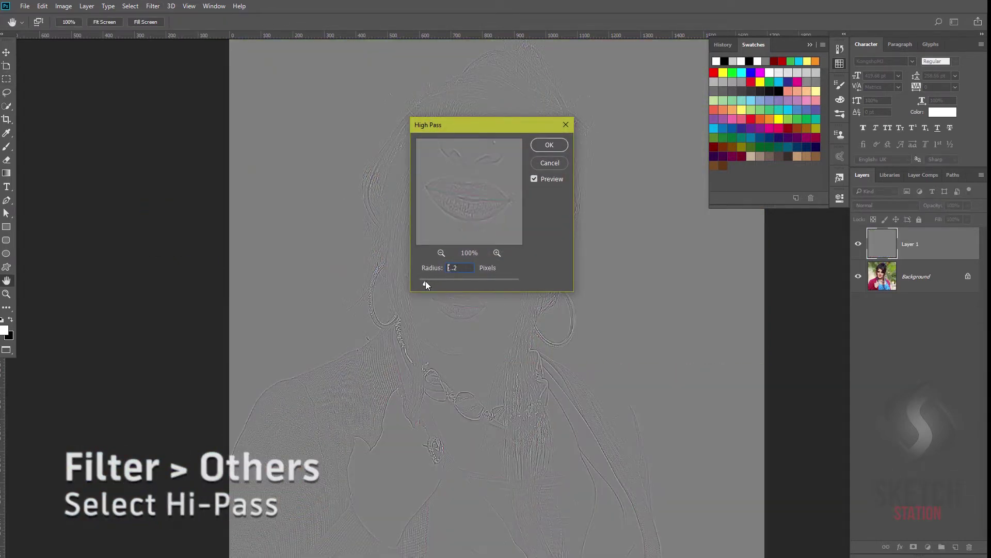
{"action": "left_click_drag", "start_coordinate": [490, 185], "coordinate": [486, 189]}
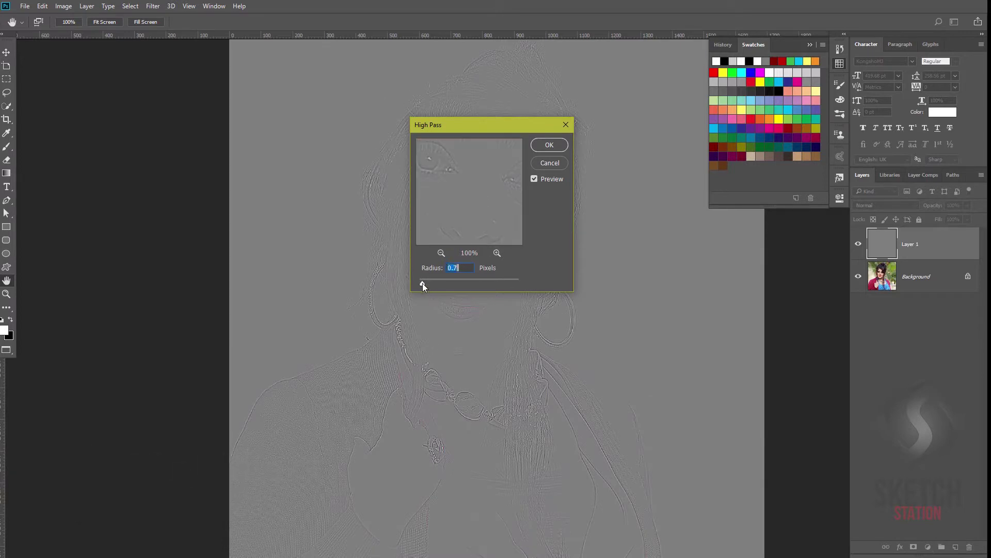
{"action": "left_click_drag", "start_coordinate": [424, 282], "coordinate": [425, 284]}
{"action": "left_click", "coordinate": [564, 147]}
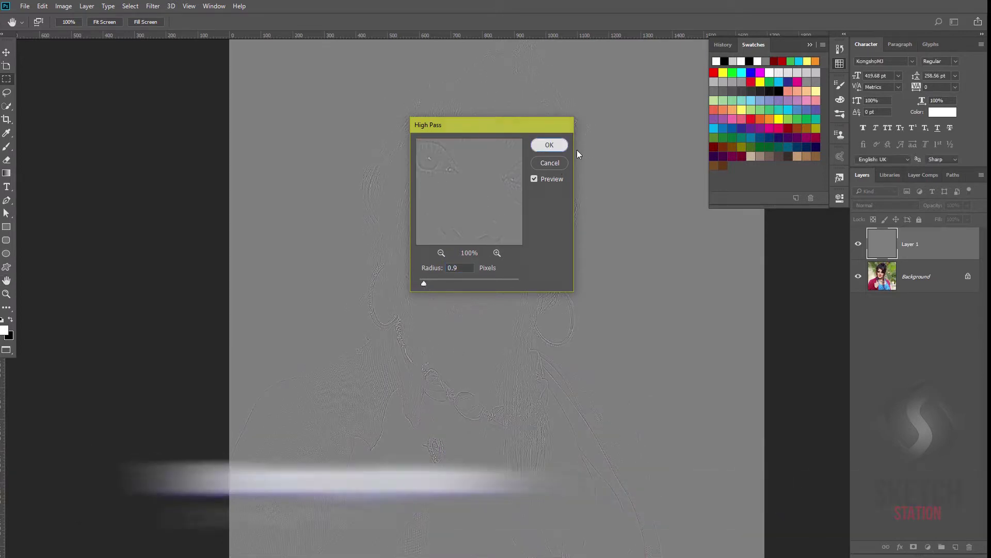
Blend Layer 1 in Soft Light and duplicate the Background layer
{"action": "left_click", "coordinate": [883, 205]}
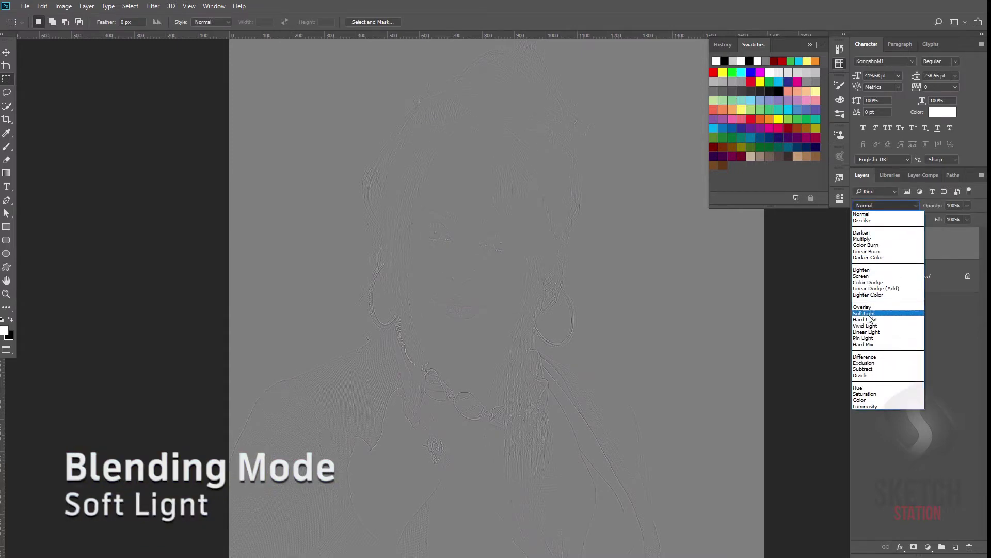
{"action": "left_click", "coordinate": [864, 313]}
{"action": "left_click", "coordinate": [923, 268]}
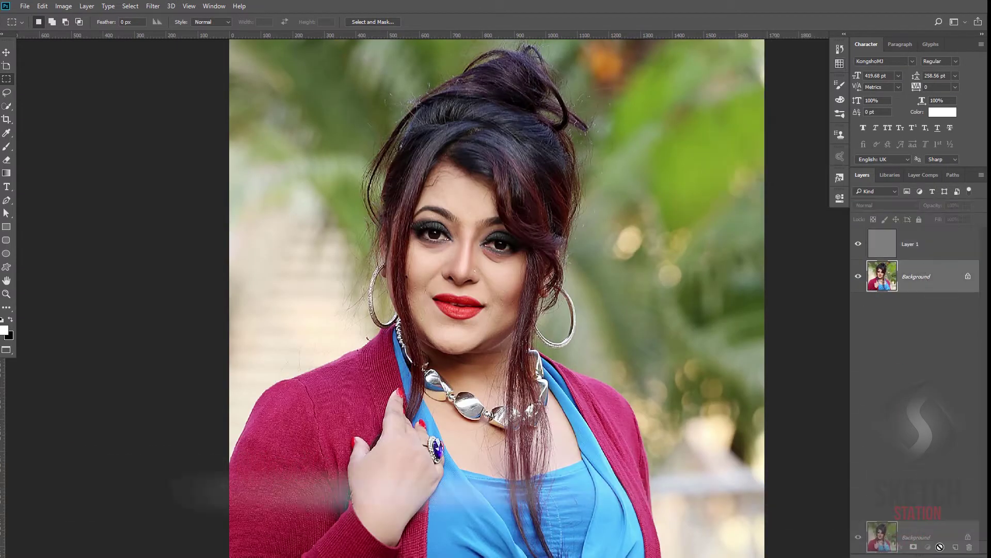
{"action": "key", "text": "ctrl+j"}
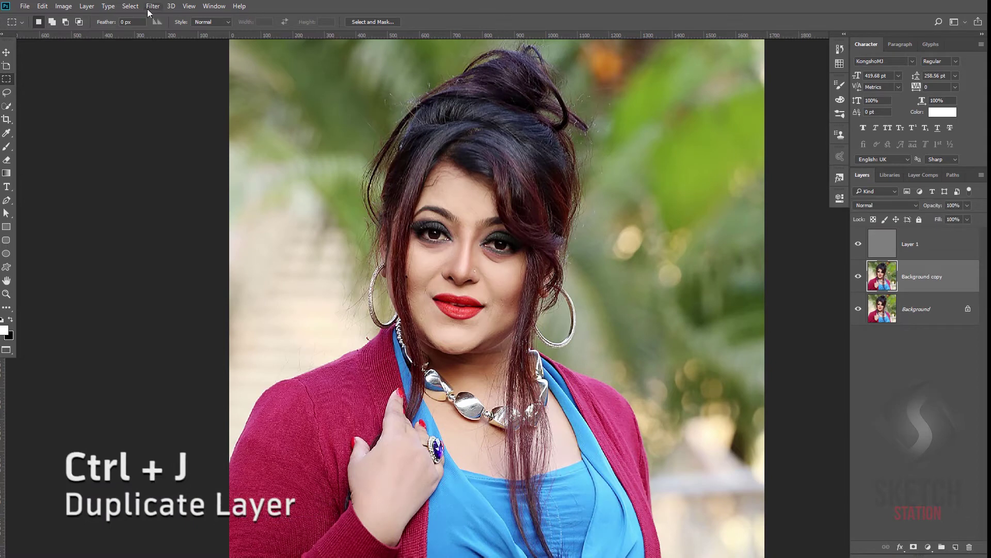
Camera Raw on Background copy: Highlights -100, Shadows +100, Clarity +100, Blacks +23
{"action": "left_click", "coordinate": [153, 5]}
{"action": "mouse_move", "coordinate": [161, 209]}
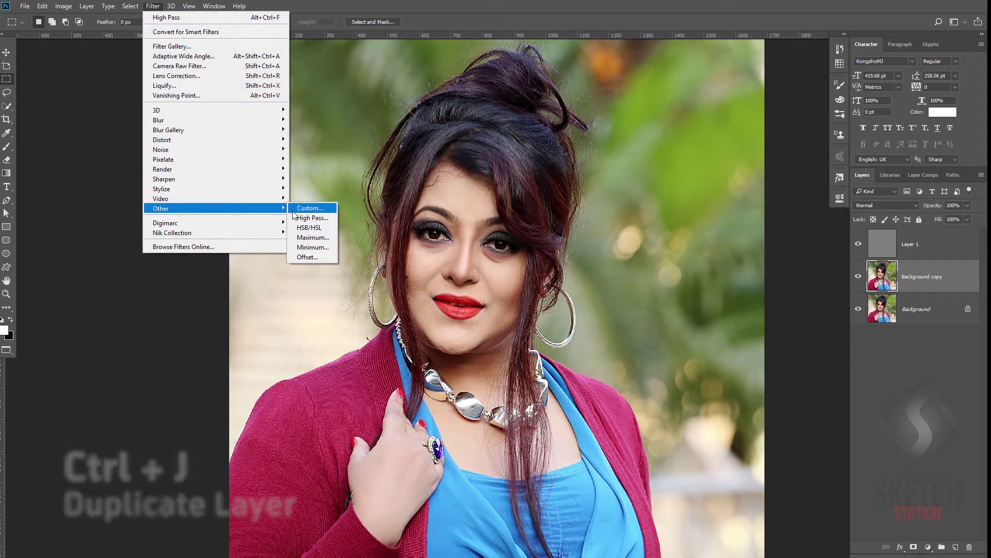
{"action": "left_click", "coordinate": [204, 66]}
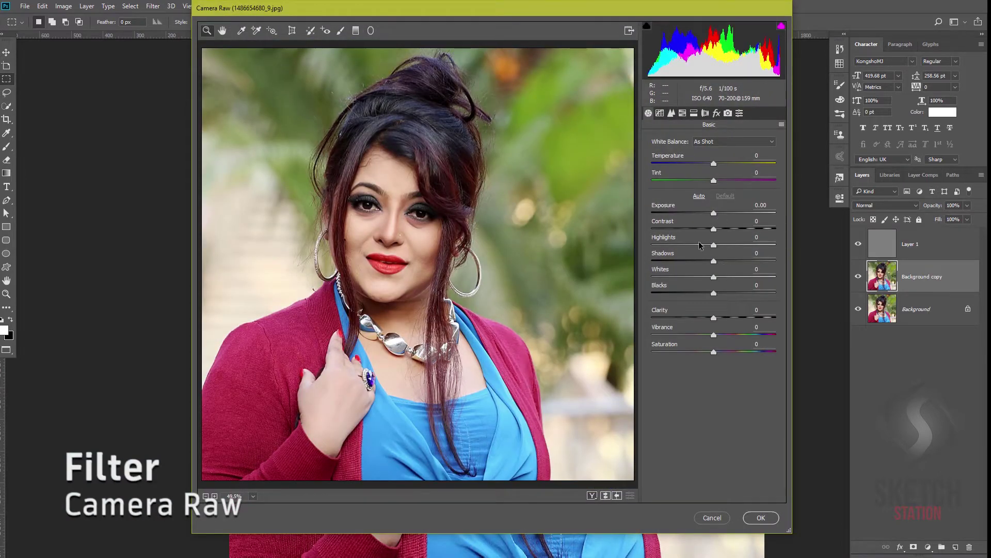
{"action": "left_click_drag", "start_coordinate": [700, 246], "coordinate": [648, 245]}
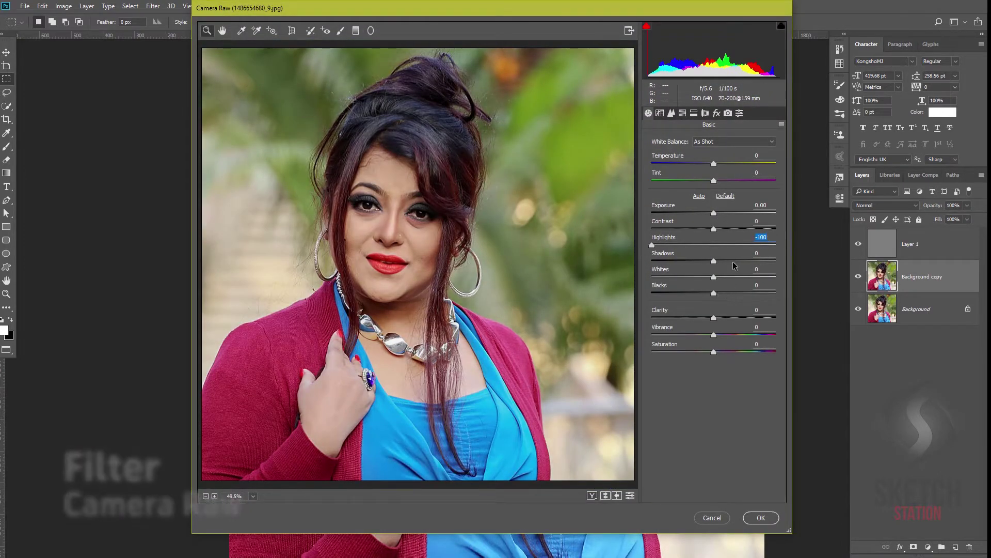
{"action": "left_click_drag", "start_coordinate": [734, 261], "coordinate": [777, 262]}
{"action": "left_click_drag", "start_coordinate": [745, 321], "coordinate": [777, 318]}
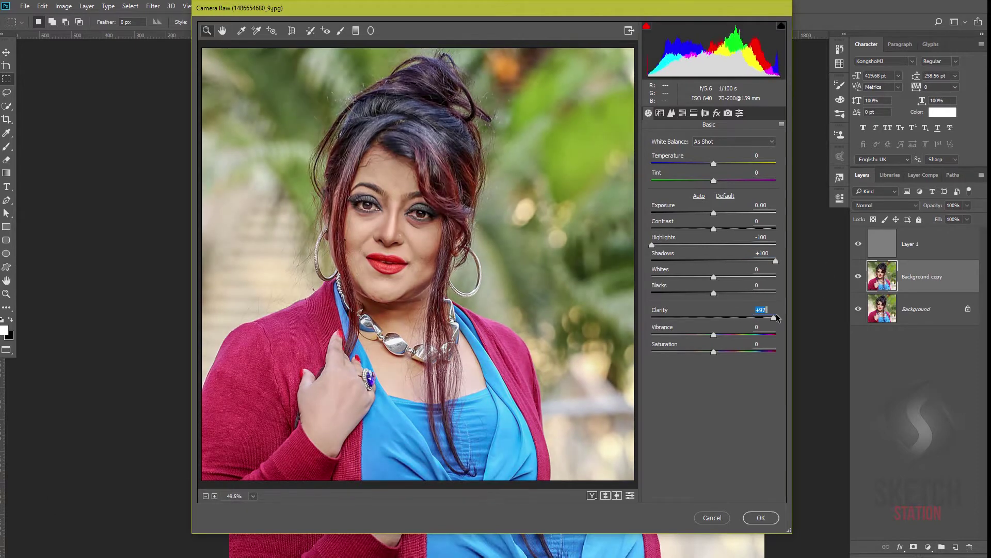
{"action": "left_click_drag", "start_coordinate": [720, 293], "coordinate": [717, 292]}
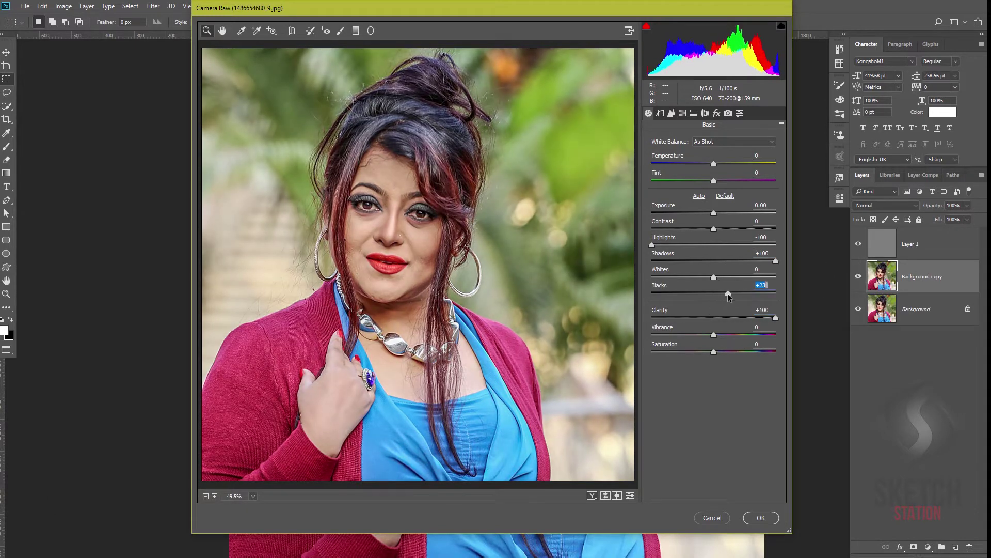
{"action": "left_click", "coordinate": [760, 517]}
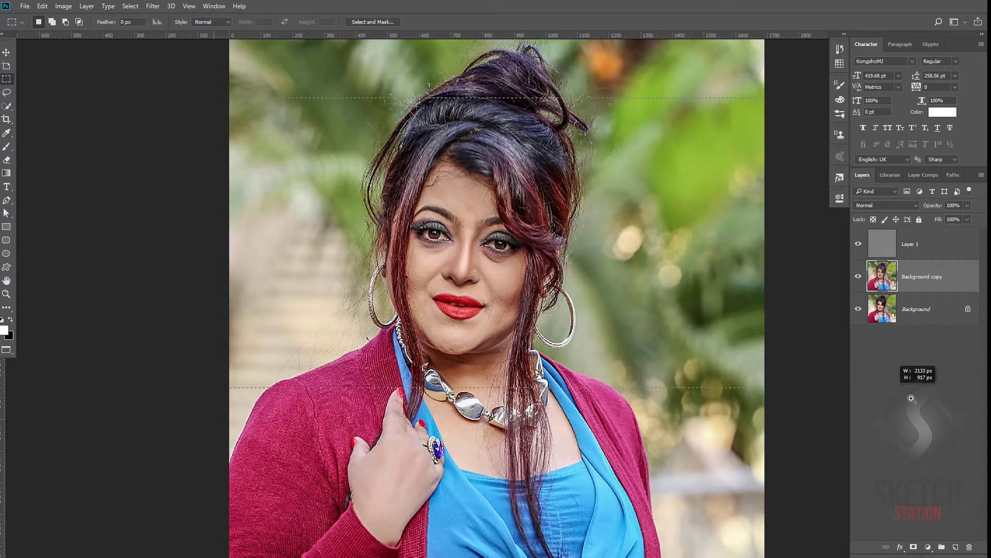
{"action": "key", "text": "ctrl+plus"}
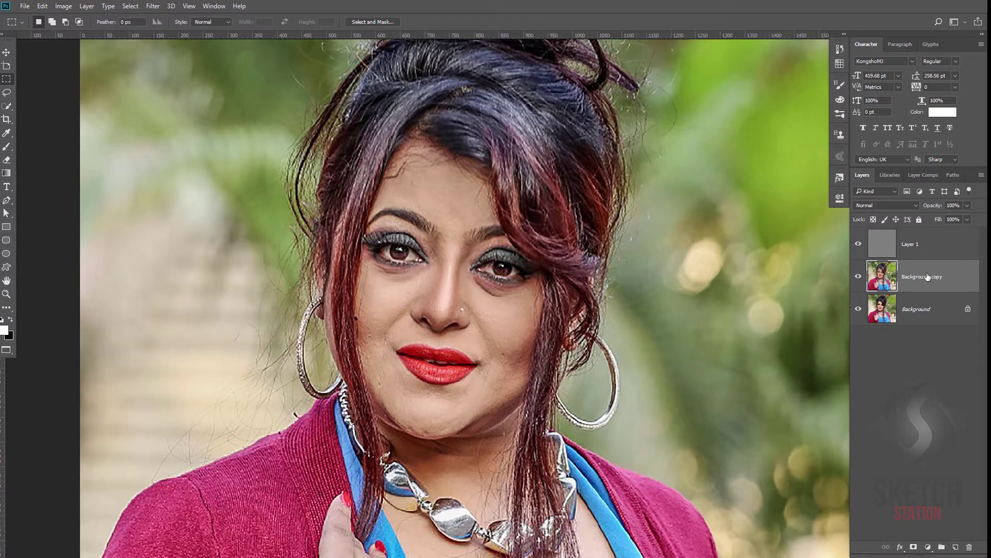
Hide Layer 1 and try Unsharp Mask amount, radius and threshold on Background copy
{"action": "left_click", "coordinate": [858, 244]}
{"action": "left_click", "coordinate": [153, 6]}
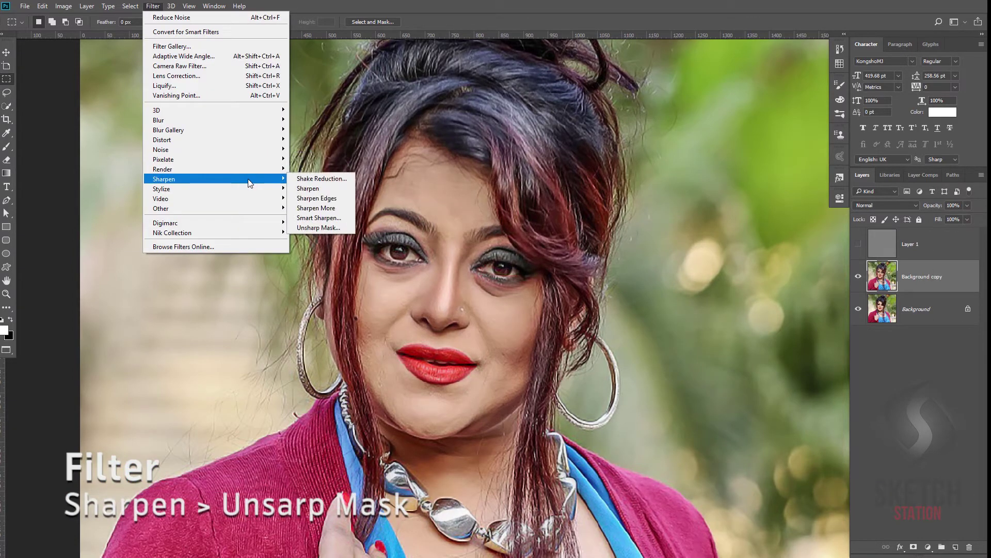
{"action": "left_click", "coordinate": [325, 227]}
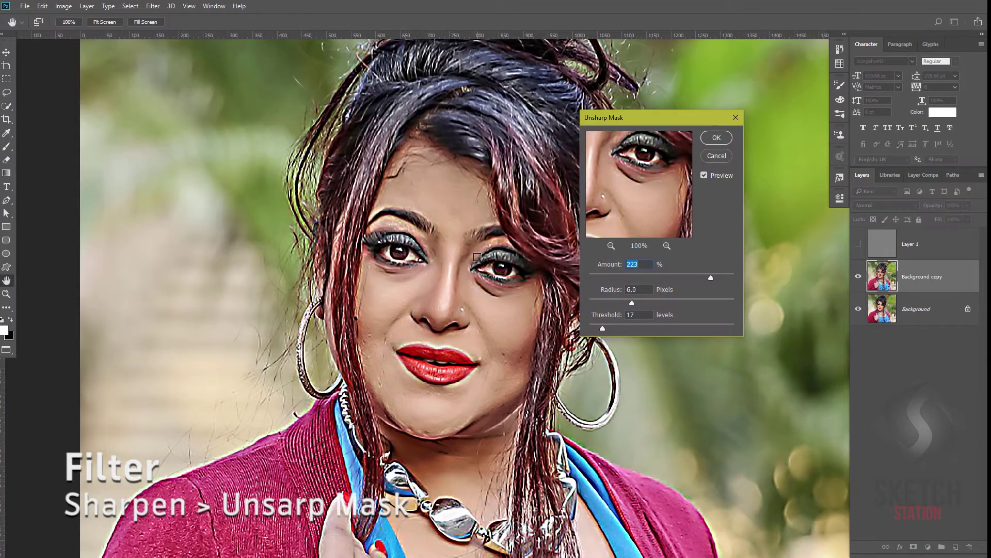
{"action": "left_click", "coordinate": [602, 299]}
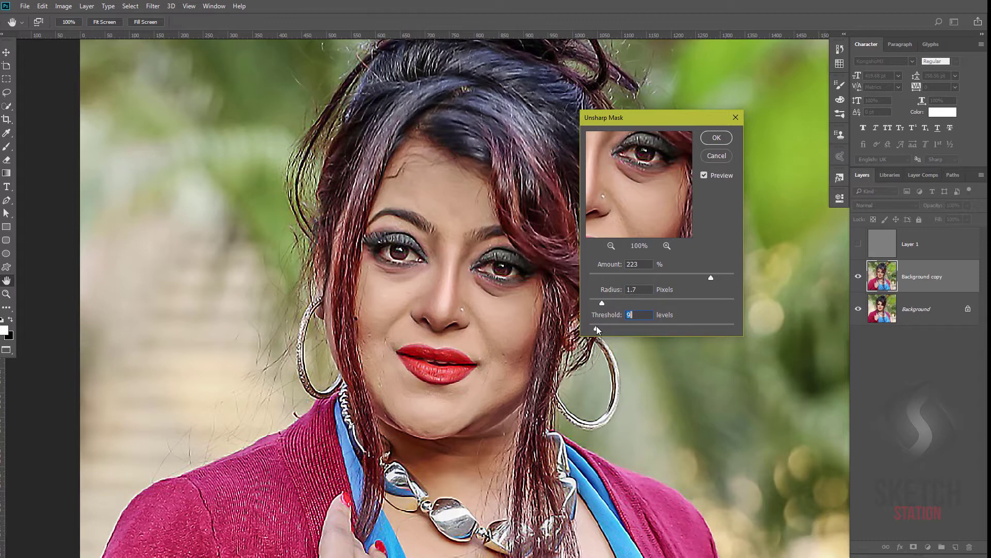
{"action": "left_click_drag", "start_coordinate": [625, 303], "coordinate": [631, 303]}
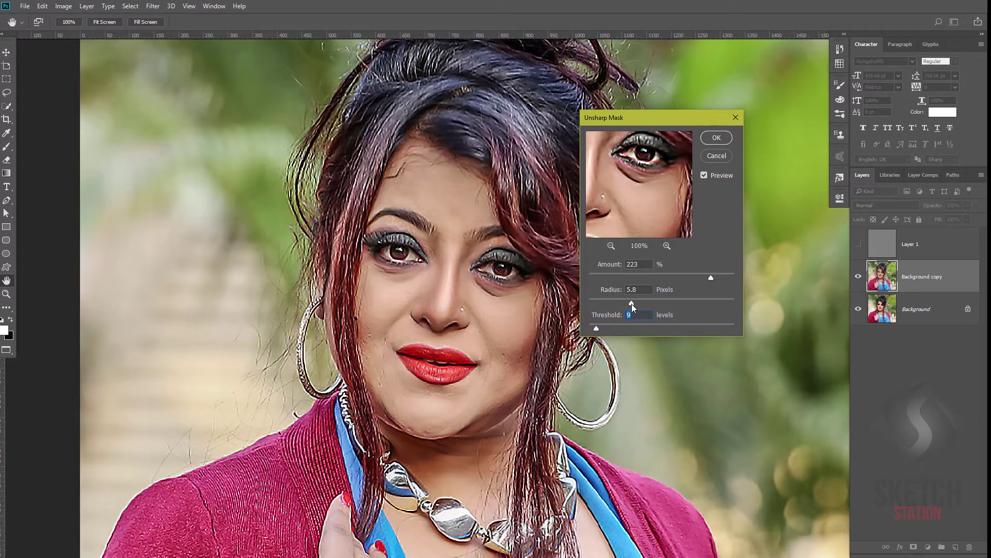
{"action": "mouse_move", "coordinate": [686, 277]}
{"action": "left_mouse_down"}
{"action": "mouse_move", "coordinate": [666, 277]}
{"action": "mouse_move", "coordinate": [639, 303]}
{"action": "left_mouse_up"}
{"action": "mouse_move", "coordinate": [596, 329]}
{"action": "left_mouse_down"}
{"action": "mouse_move", "coordinate": [640, 329]}
{"action": "mouse_move", "coordinate": [649, 303]}
{"action": "mouse_move", "coordinate": [649, 328]}
{"action": "left_mouse_up"}
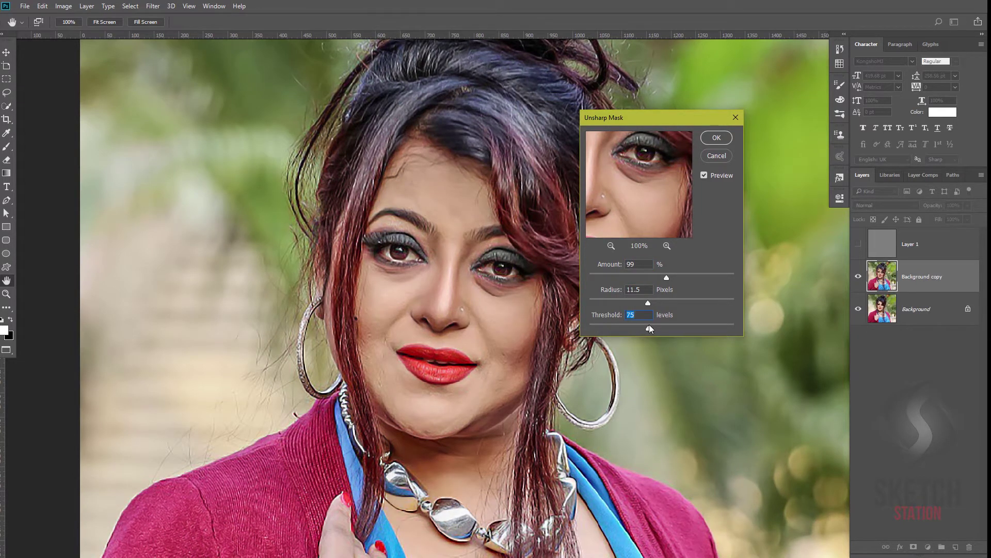
{"action": "left_click_drag", "start_coordinate": [670, 277], "coordinate": [685, 279]}
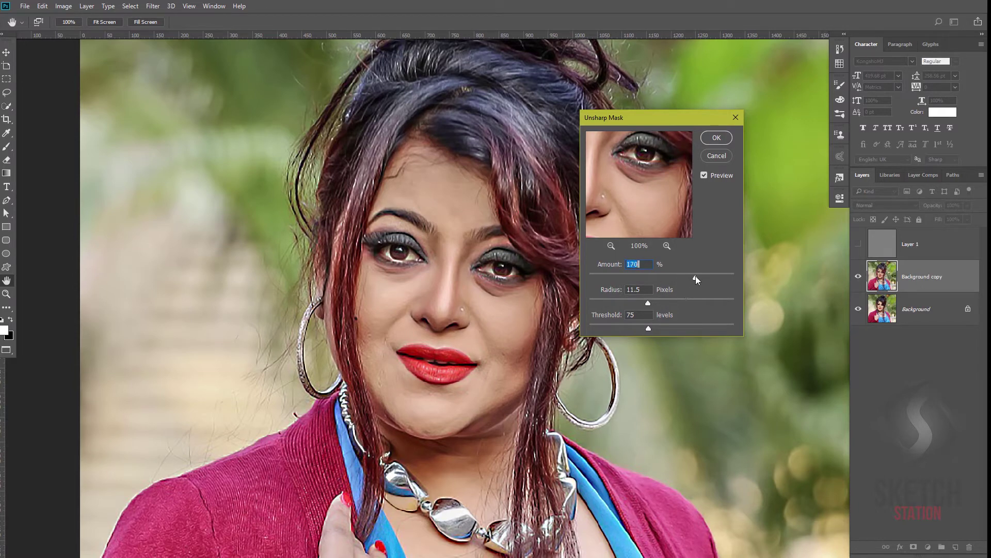
{"action": "left_click_drag", "start_coordinate": [639, 326], "coordinate": [624, 325]}
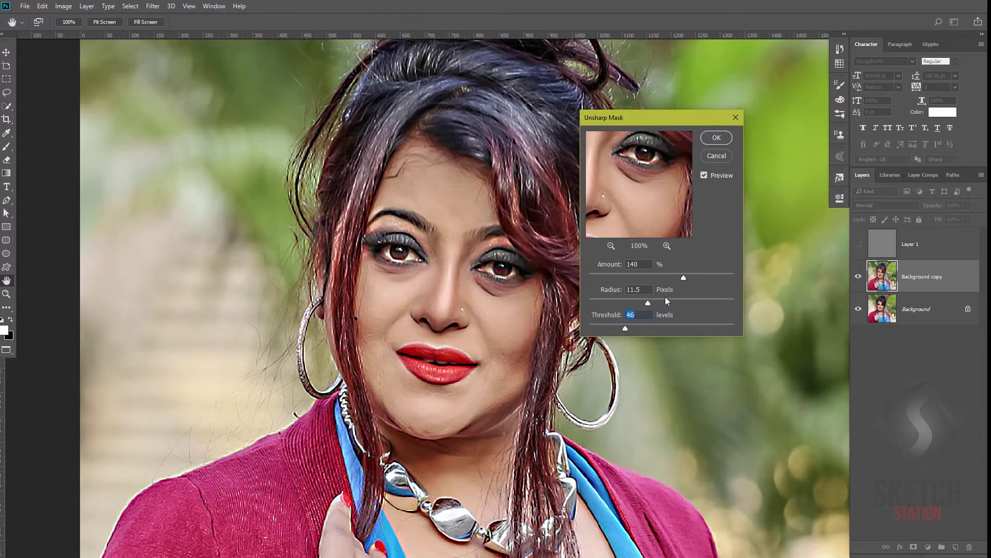
{"action": "left_click_drag", "start_coordinate": [666, 299], "coordinate": [675, 298]}
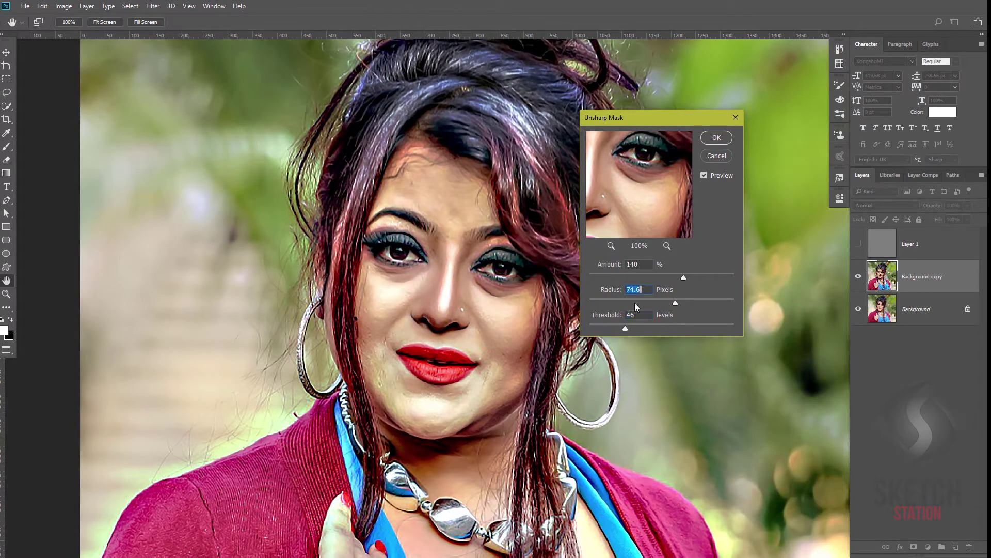
{"action": "left_click_drag", "start_coordinate": [671, 276], "coordinate": [695, 275]}
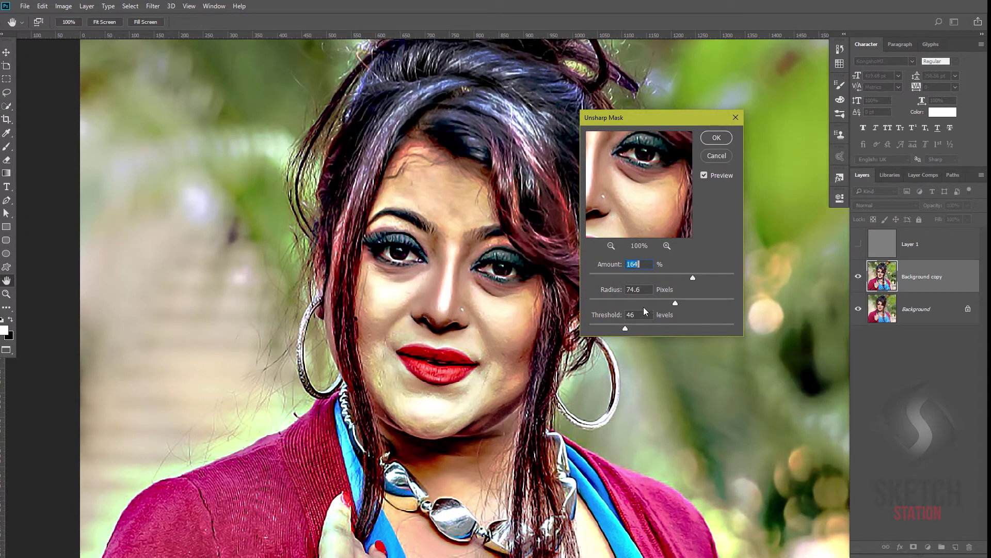
Apply Unsharp Mask at Amount 183%, Radius 21 pixels, Threshold 86 levels
{"action": "left_click", "coordinate": [616, 327]}
{"action": "left_click", "coordinate": [656, 302]}
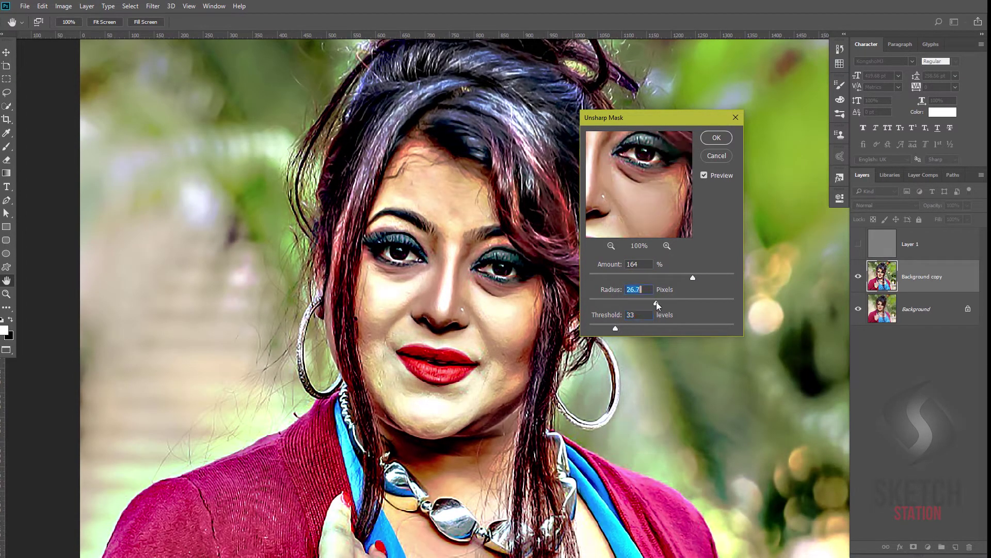
{"action": "left_click", "coordinate": [637, 326]}
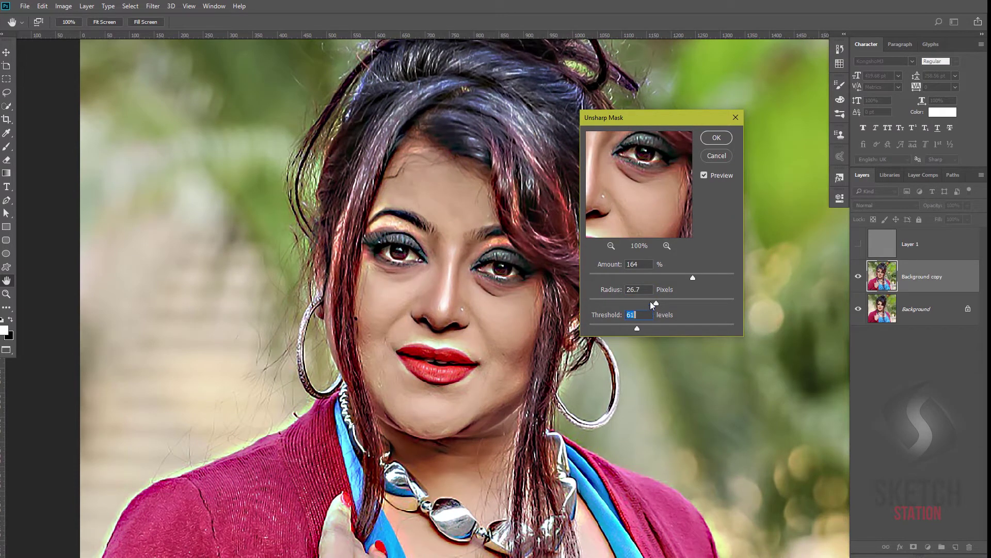
{"action": "left_click_drag", "start_coordinate": [674, 277], "coordinate": [681, 280]}
{"action": "left_click", "coordinate": [644, 303]}
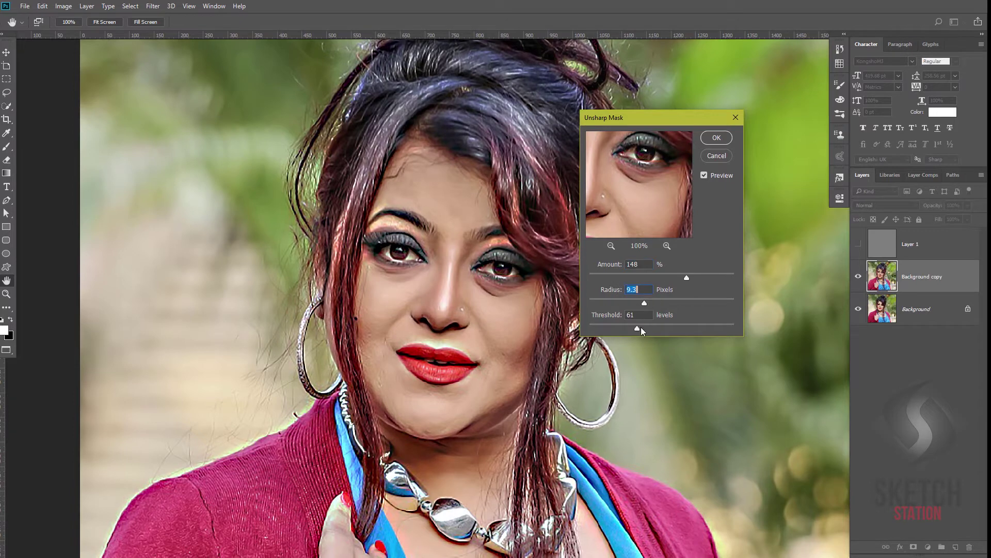
{"action": "left_click_drag", "start_coordinate": [638, 326], "coordinate": [687, 325]}
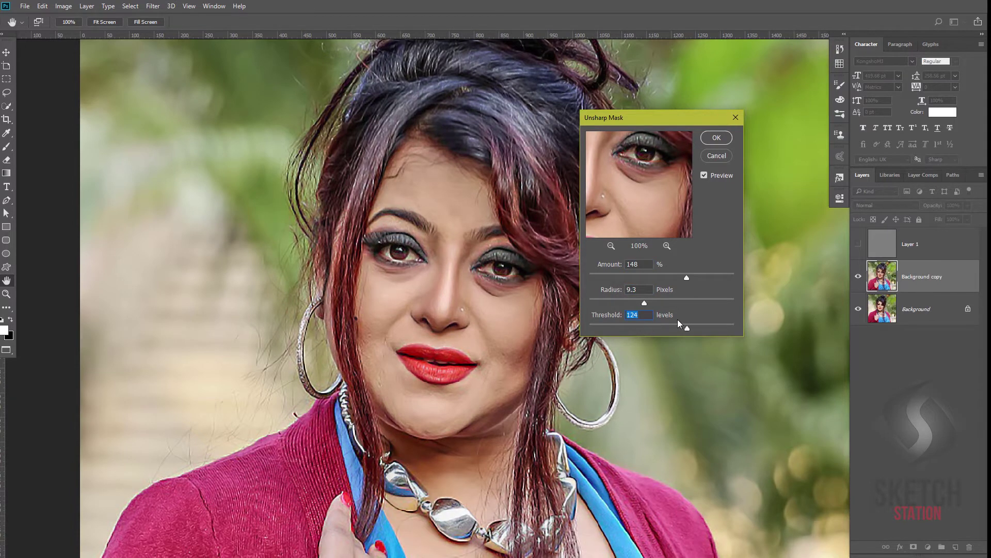
{"action": "left_click", "coordinate": [662, 302]}
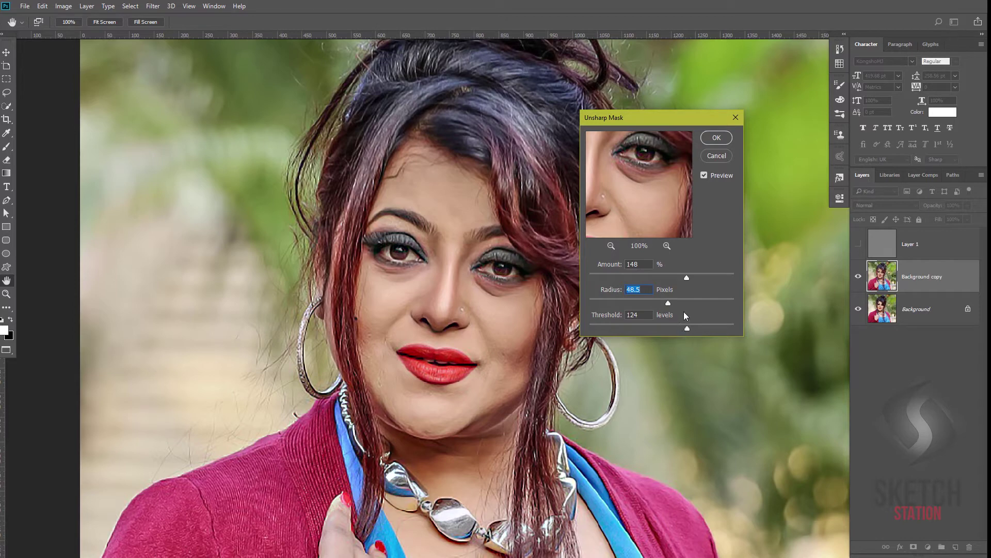
{"action": "mouse_move", "coordinate": [683, 302]}
{"action": "left_mouse_down"}
{"action": "mouse_move", "coordinate": [707, 303]}
{"action": "mouse_move", "coordinate": [701, 279]}
{"action": "left_mouse_up"}
{"action": "left_click", "coordinate": [657, 322]}
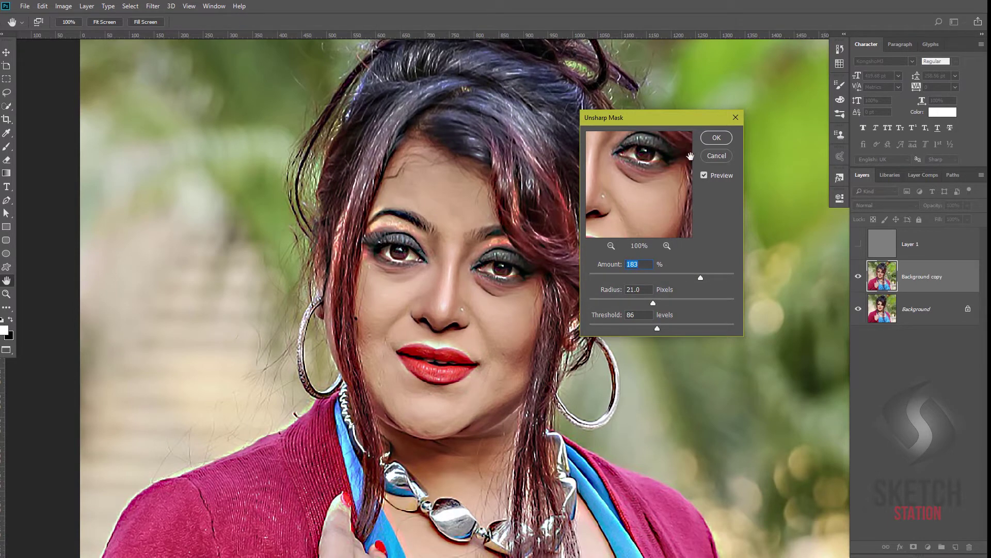
{"action": "left_click", "coordinate": [717, 137]}
{"action": "left_click", "coordinate": [153, 6]}
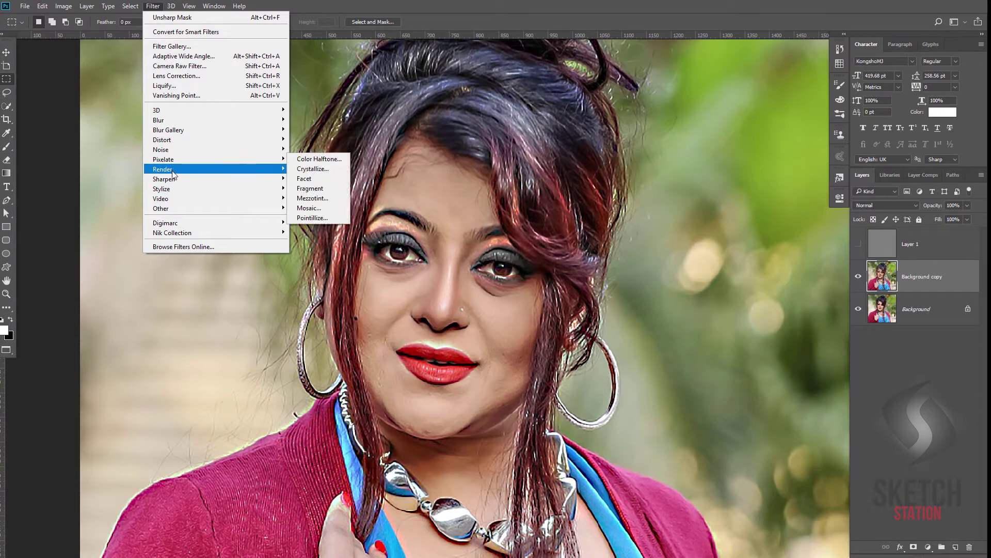
{"action": "mouse_move", "coordinate": [163, 179]}
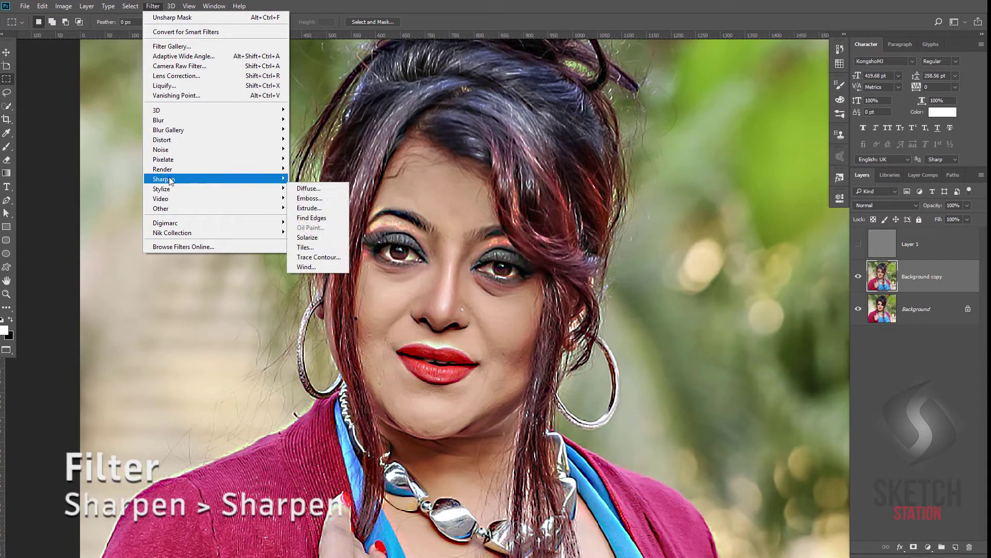
Apply a basic Sharpen, merge the layers and duplicate the result
{"action": "left_click", "coordinate": [308, 188]}
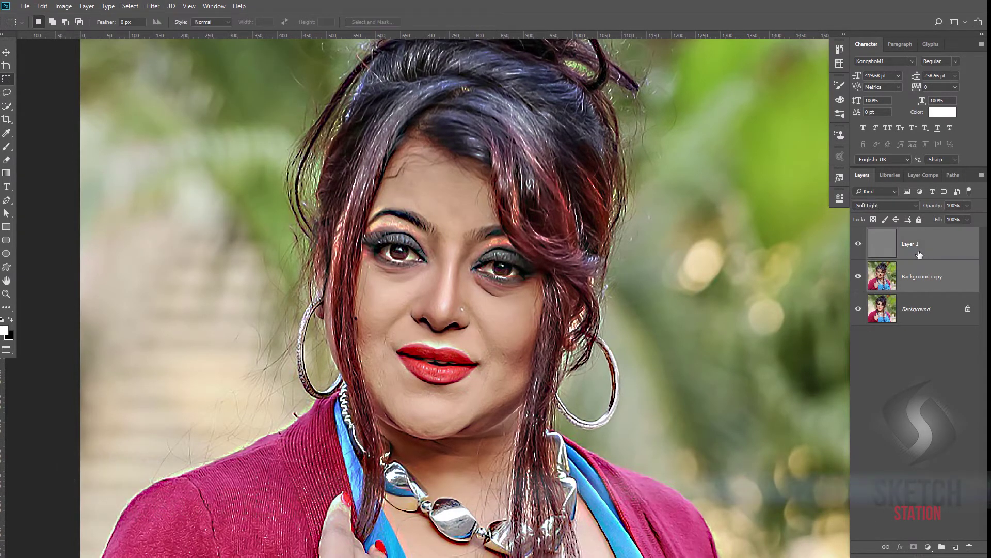
{"action": "right_click", "coordinate": [902, 240]}
{"action": "left_click", "coordinate": [940, 258]}
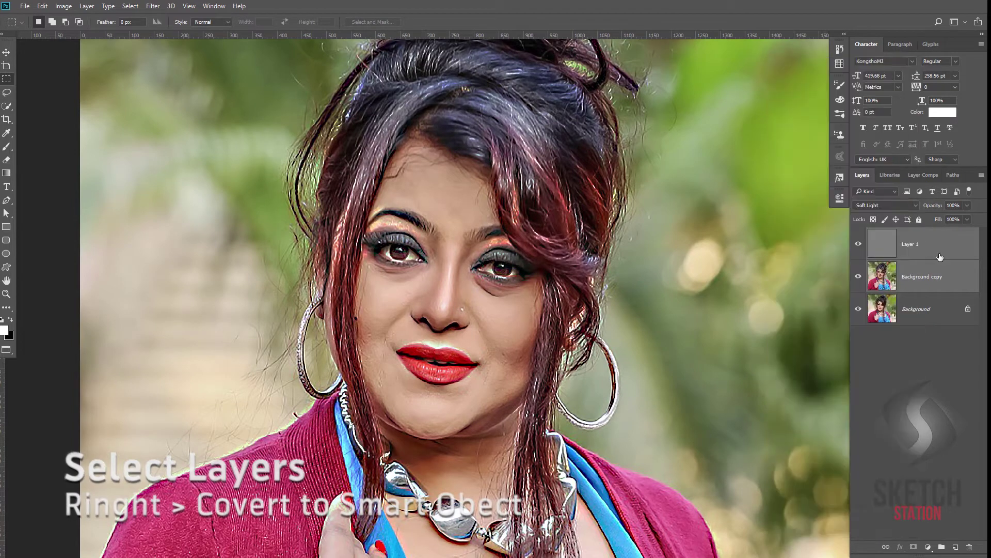
{"action": "key", "text": "ctrl+j"}
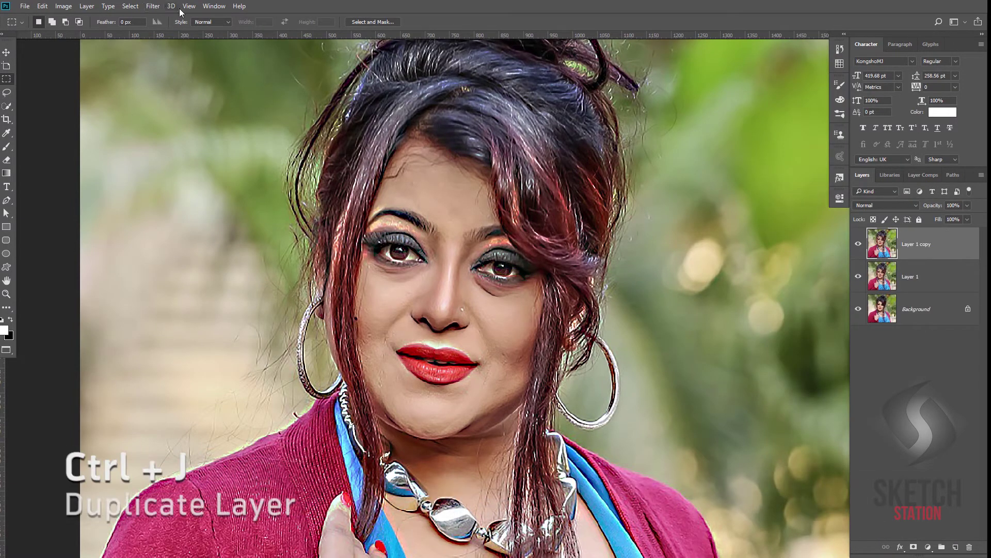
Add a 1.5-pixel High Pass in Linear Light and merge it into the portrait
{"action": "left_click", "coordinate": [154, 6]}
{"action": "left_click", "coordinate": [310, 216]}
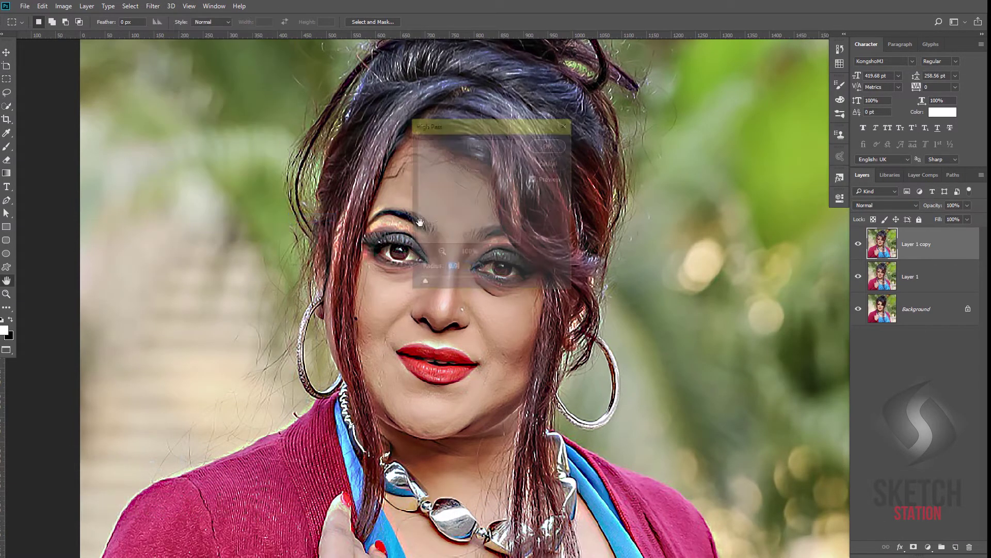
{"action": "left_click", "coordinate": [428, 283]}
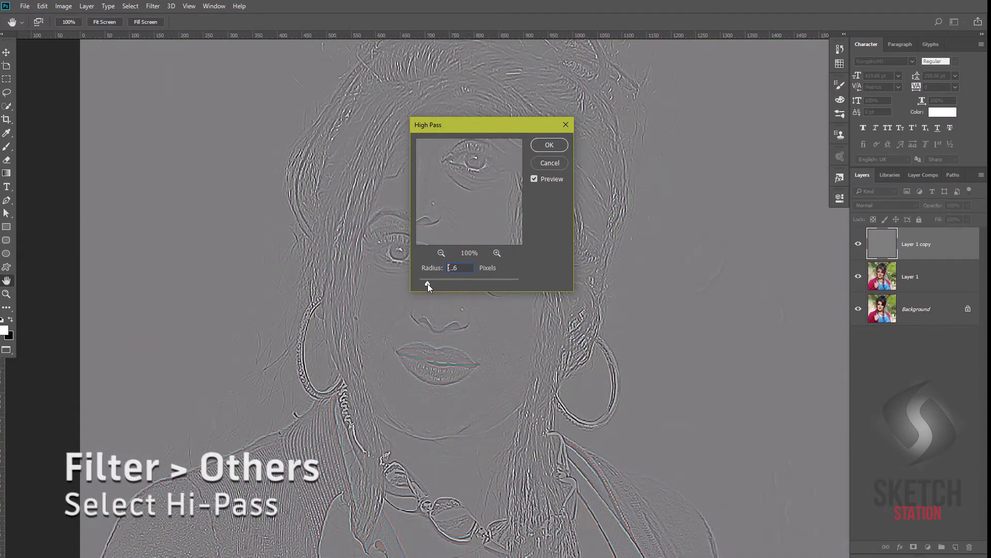
{"action": "left_click", "coordinate": [546, 148]}
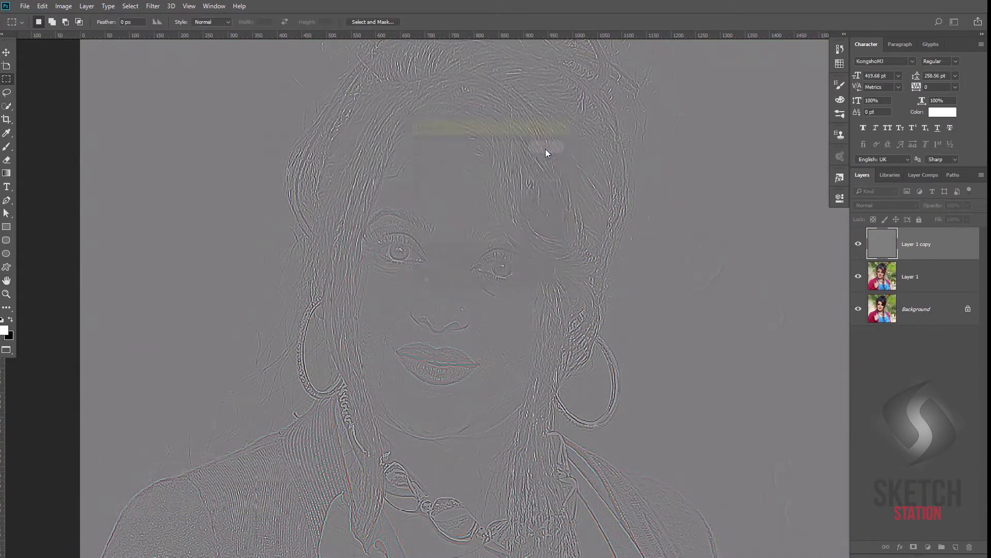
{"action": "left_click", "coordinate": [884, 206]}
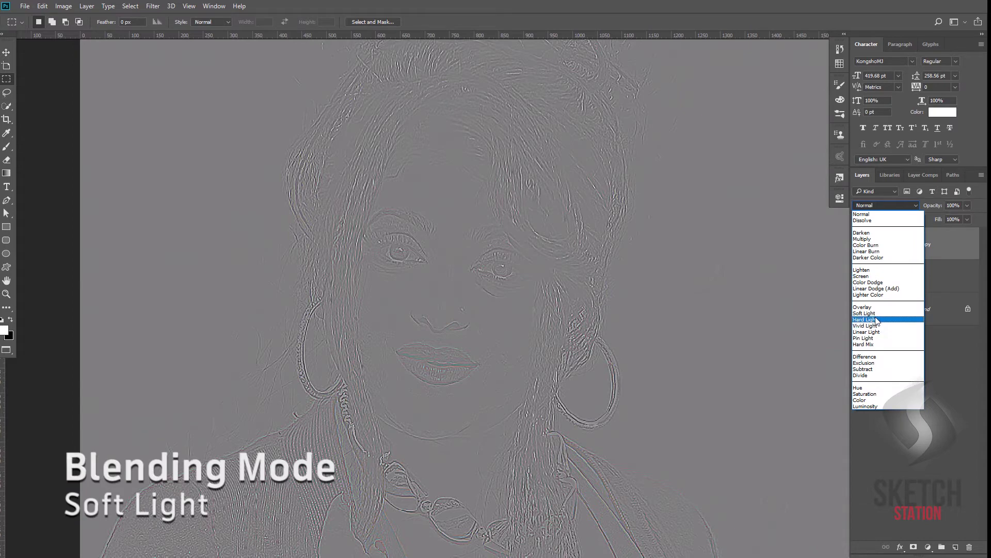
{"action": "left_click", "coordinate": [872, 332]}
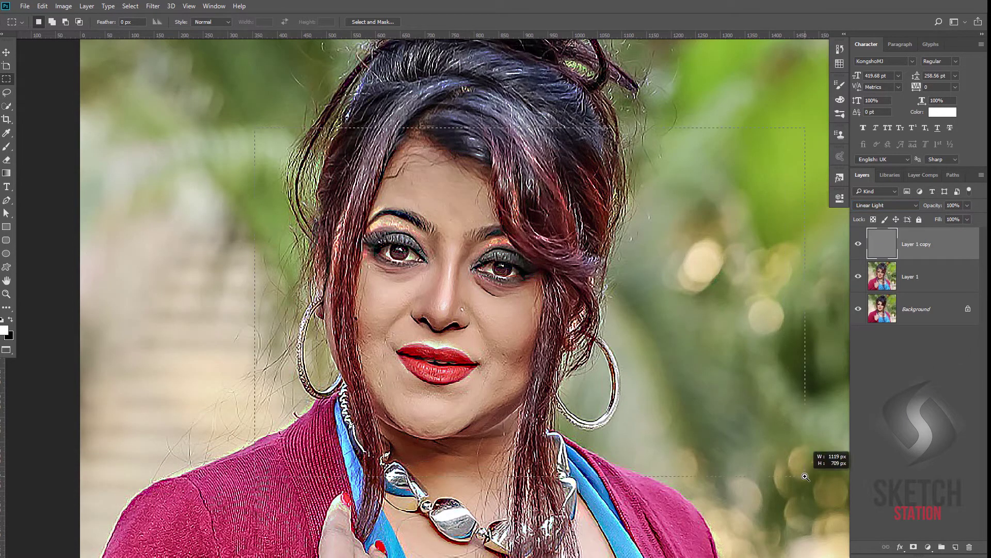
{"action": "left_click_drag", "start_coordinate": [255, 127], "coordinate": [805, 476]}
{"action": "left_click", "coordinate": [921, 277]}
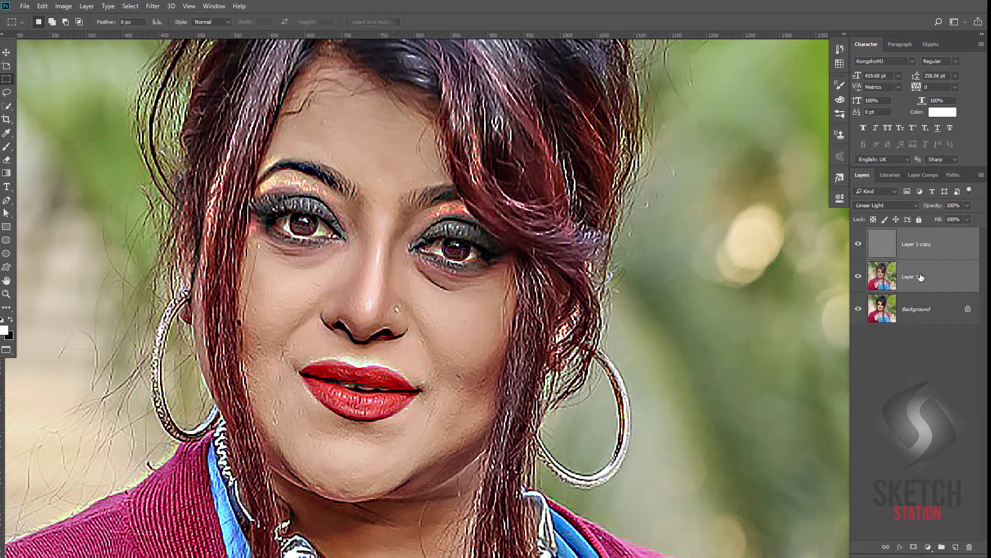
{"action": "key", "text": "ctrl+e"}
Apply Unsharp Mask to the merged layer: Amount 142%, Radius 70.7, Threshold 86
{"action": "left_click", "coordinate": [153, 6]}
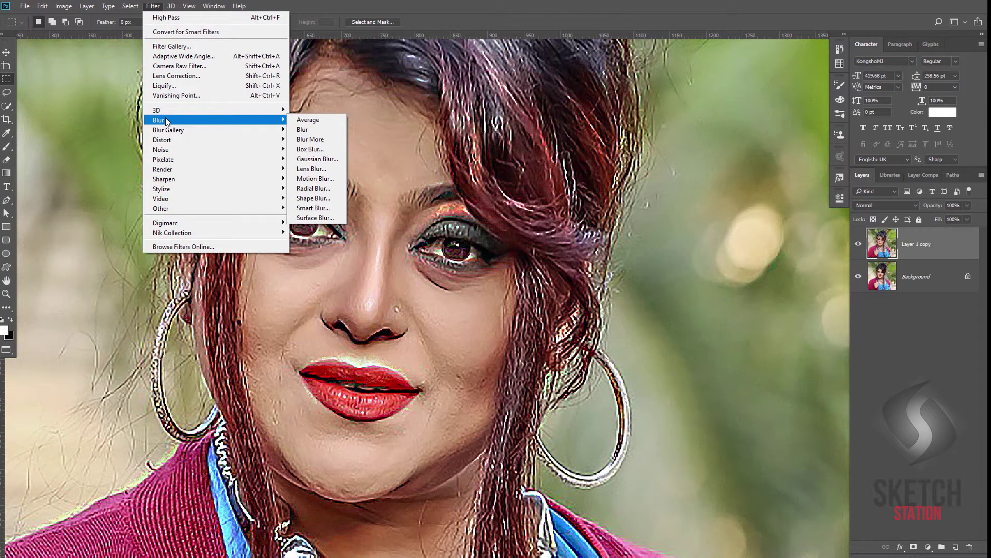
{"action": "mouse_move", "coordinate": [163, 179]}
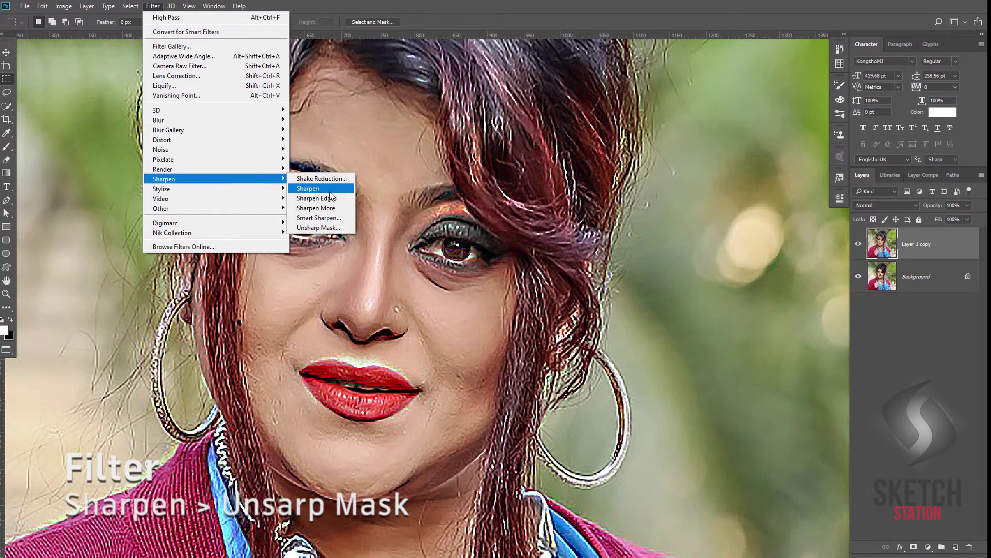
{"action": "left_click", "coordinate": [322, 227]}
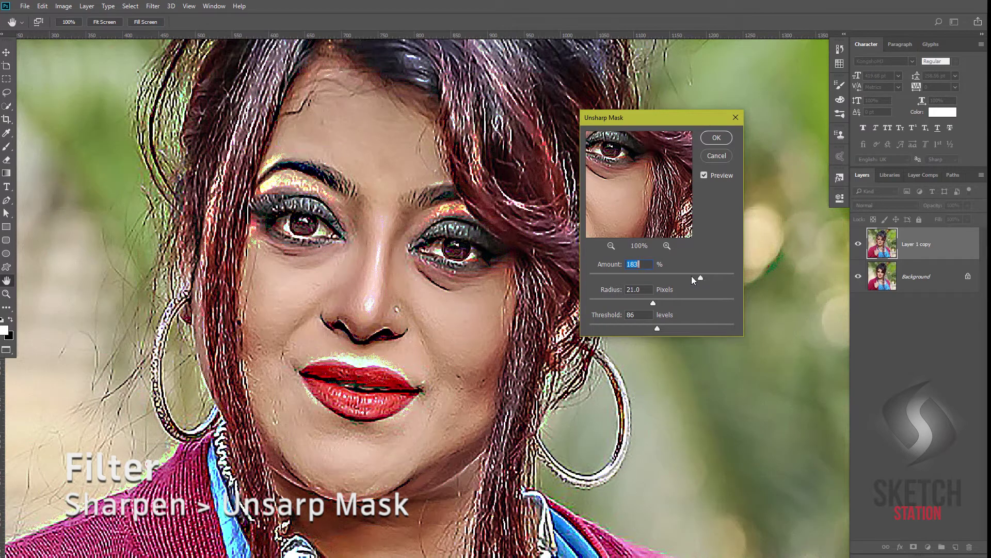
{"action": "mouse_move", "coordinate": [699, 278]}
{"action": "left_mouse_down"}
{"action": "mouse_move", "coordinate": [684, 278]}
{"action": "mouse_move", "coordinate": [675, 302]}
{"action": "left_mouse_up"}
{"action": "left_click", "coordinate": [716, 138]}
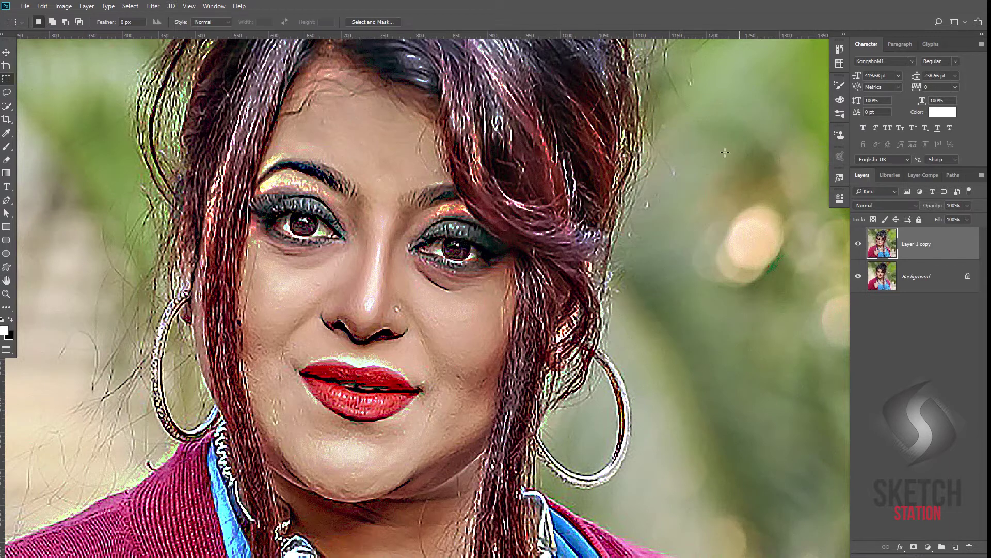
{"action": "left_click", "coordinate": [153, 6]}
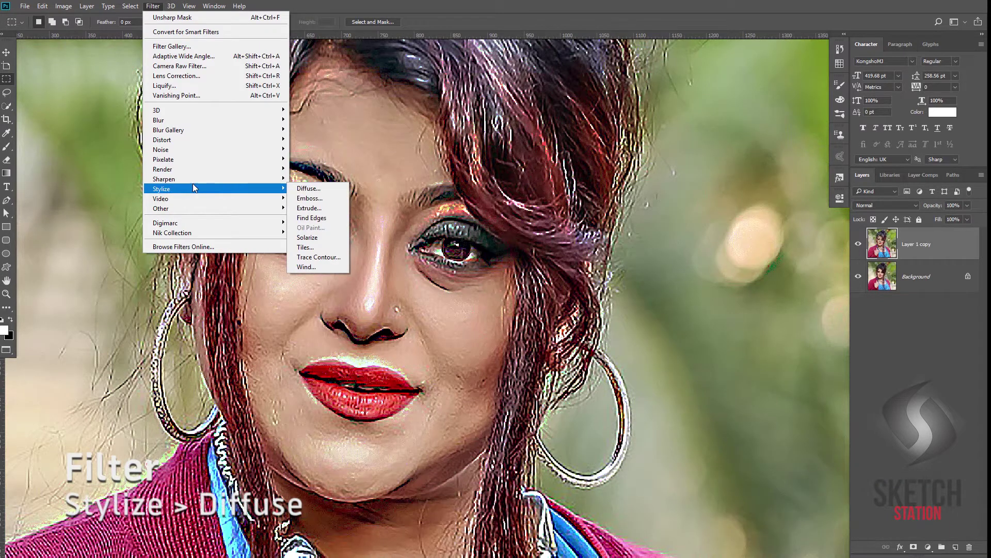
Apply the Diffuse filter in Anisotropic mode to Layer 1 copy
{"action": "left_click", "coordinate": [302, 189]}
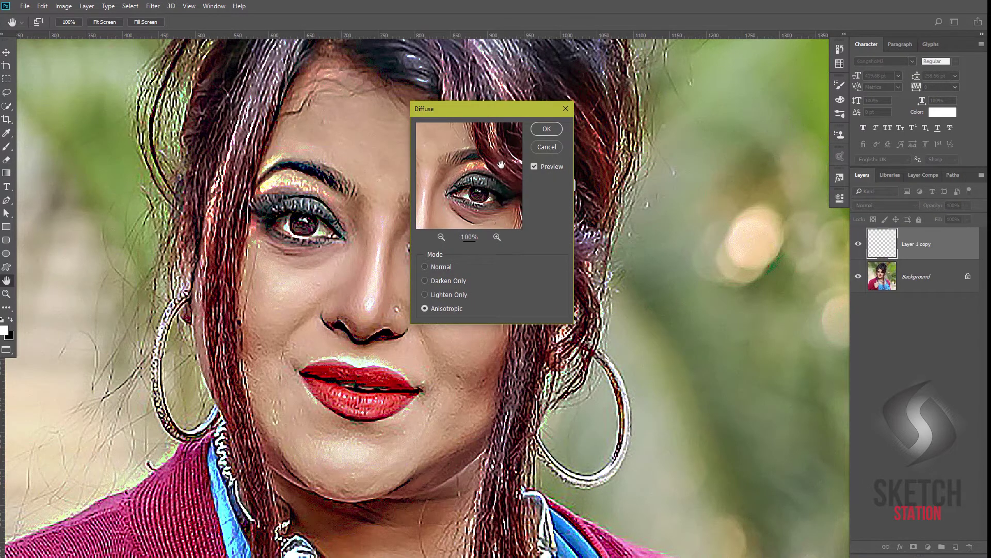
{"action": "left_click_drag", "start_coordinate": [501, 164], "coordinate": [469, 203]}
{"action": "left_click", "coordinate": [437, 267]}
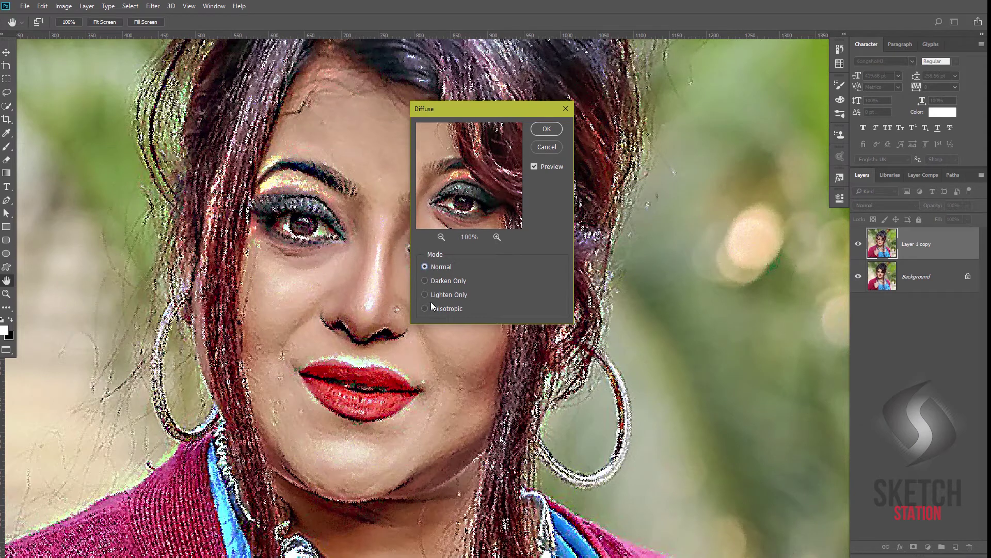
{"action": "left_click", "coordinate": [433, 308]}
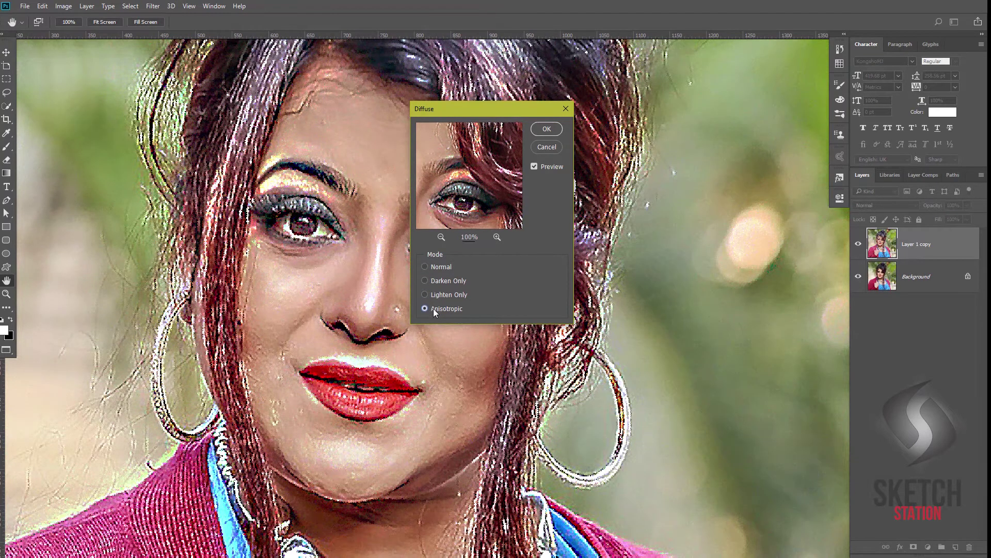
{"action": "left_click_drag", "start_coordinate": [516, 184], "coordinate": [535, 175]}
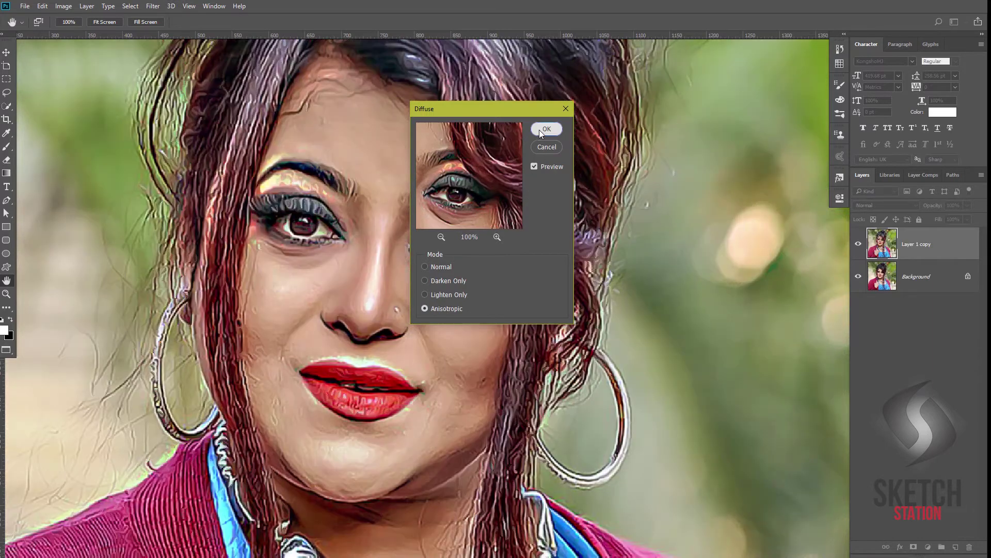
{"action": "left_click", "coordinate": [539, 129]}
Apply Diffuse again and rotate the portrait layer 90° clockwise several times
{"action": "key", "text": "m"}
{"action": "left_click", "coordinate": [228, 315]}
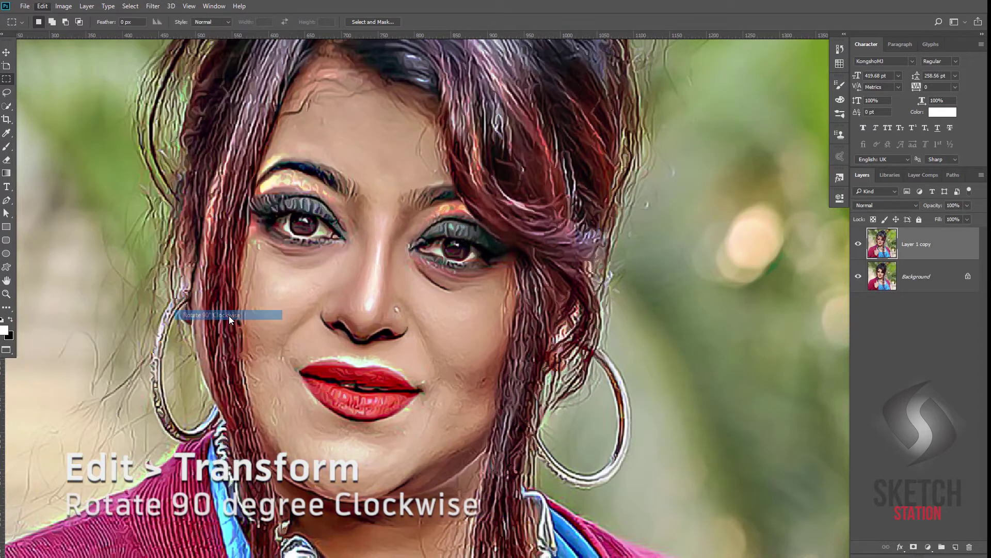
{"action": "left_click", "coordinate": [154, 6]}
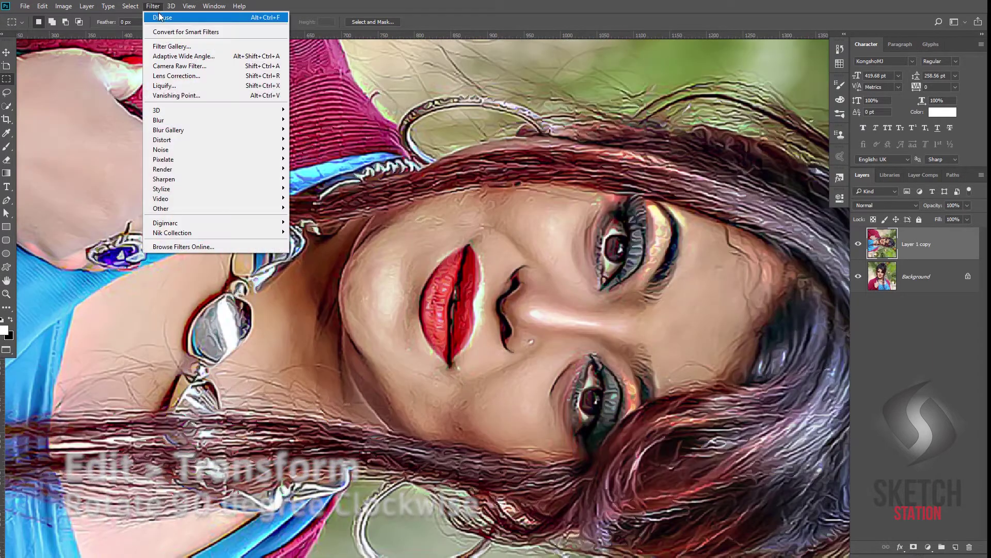
{"action": "left_click", "coordinate": [161, 18]}
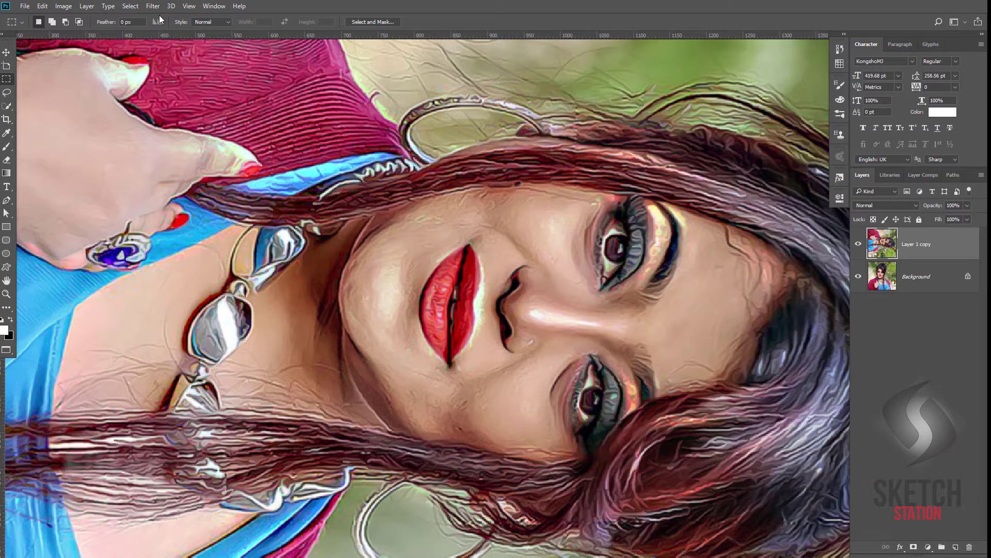
{"action": "left_click", "coordinate": [64, 6]}
{"action": "mouse_move", "coordinate": [58, 227]}
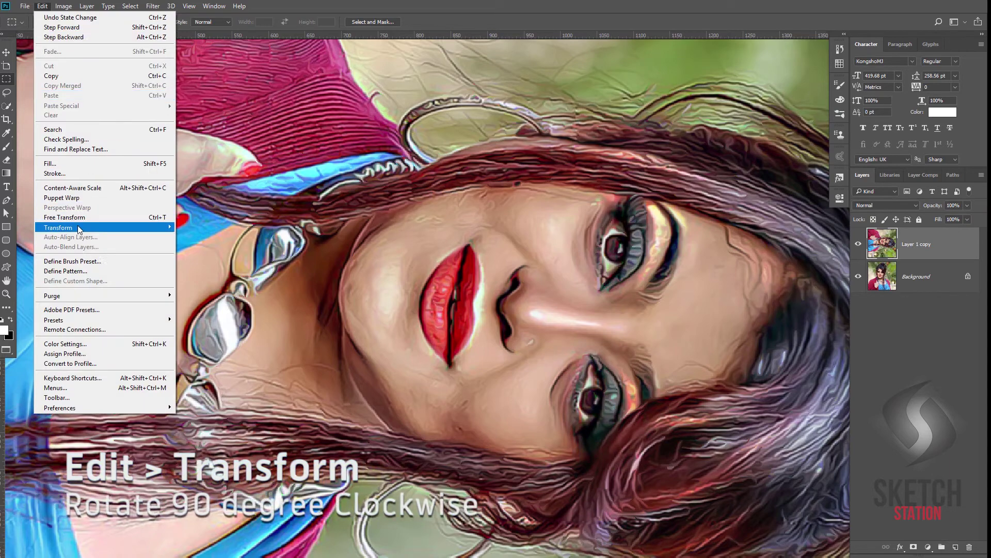
{"action": "left_click", "coordinate": [217, 314]}
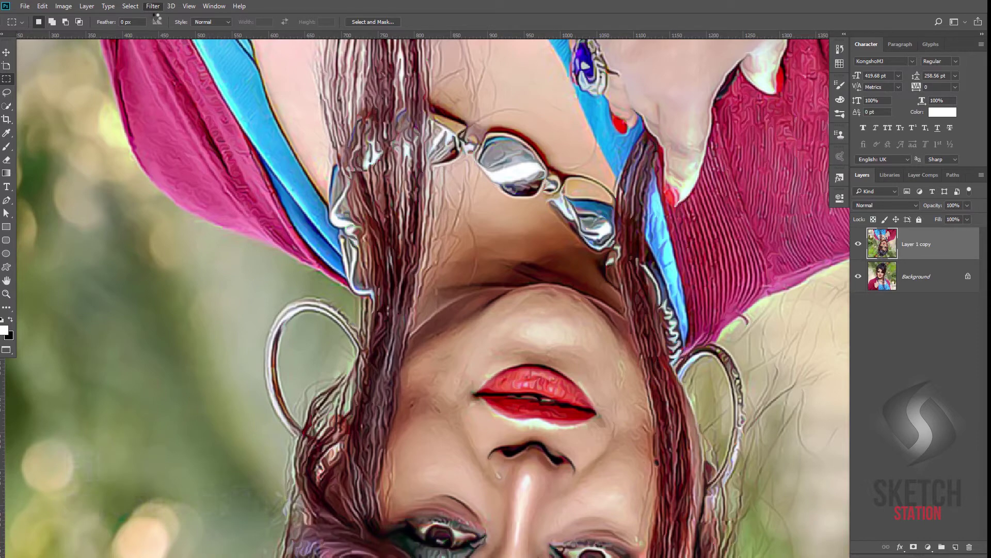
{"action": "left_click", "coordinate": [64, 5]}
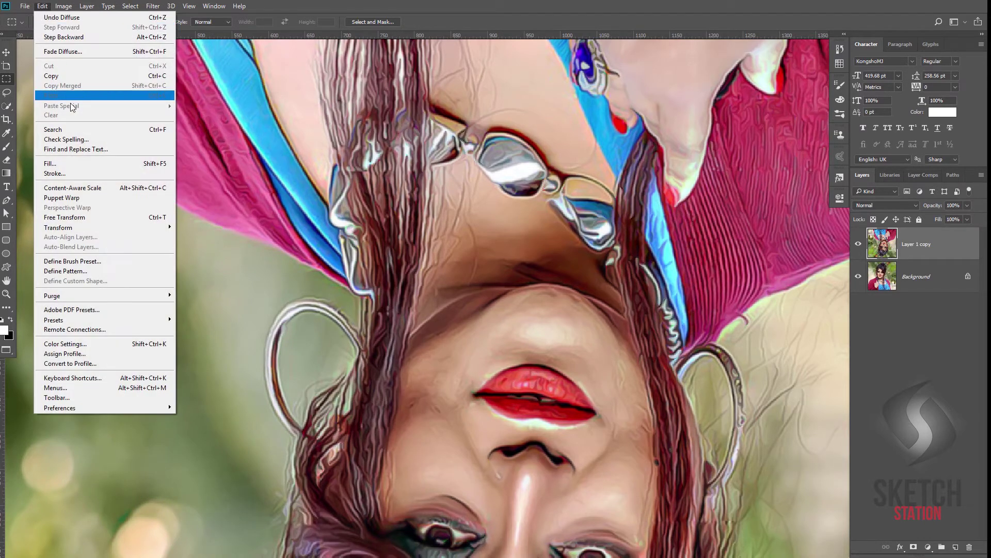
{"action": "mouse_move", "coordinate": [58, 227]}
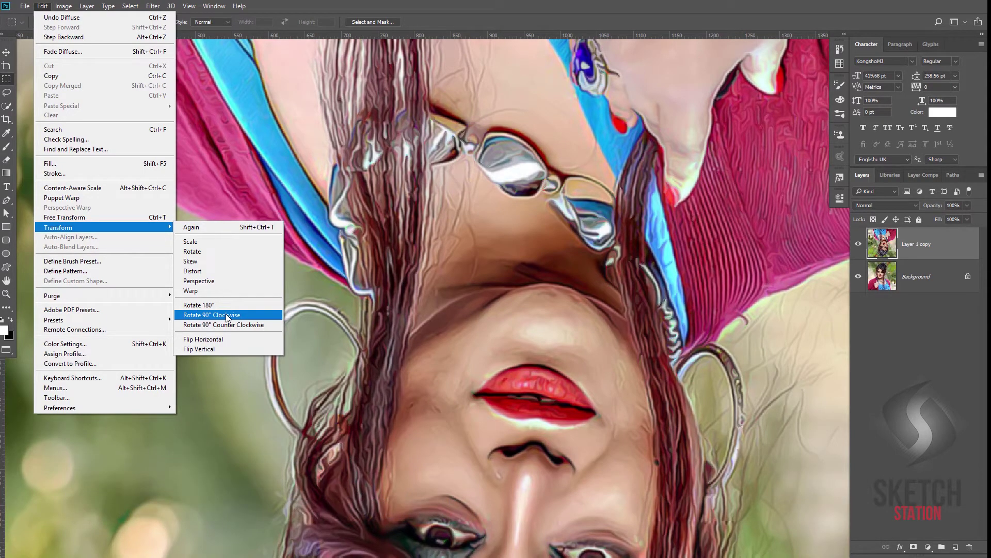
{"action": "left_click", "coordinate": [226, 313]}
Reapply Diffuse, rotate the image 90° clockwise upright, and fit it on screen
{"action": "left_click", "coordinate": [153, 6]}
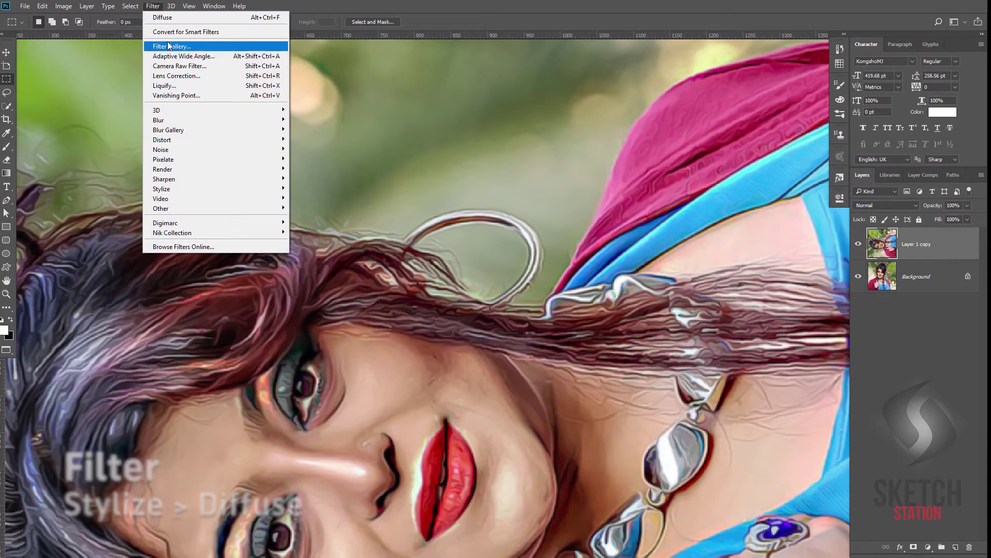
{"action": "left_click", "coordinate": [158, 18]}
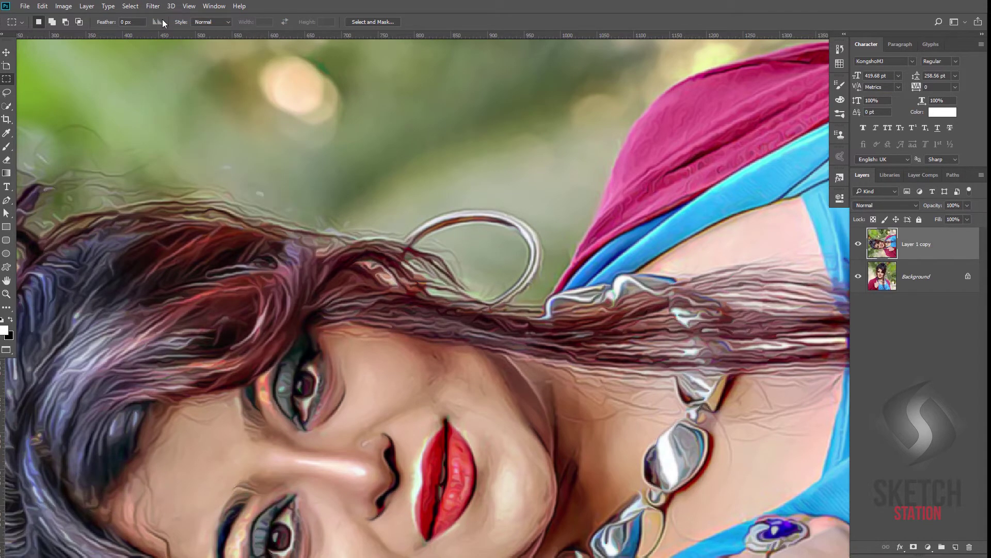
{"action": "left_click", "coordinate": [43, 6]}
{"action": "mouse_move", "coordinate": [58, 227]}
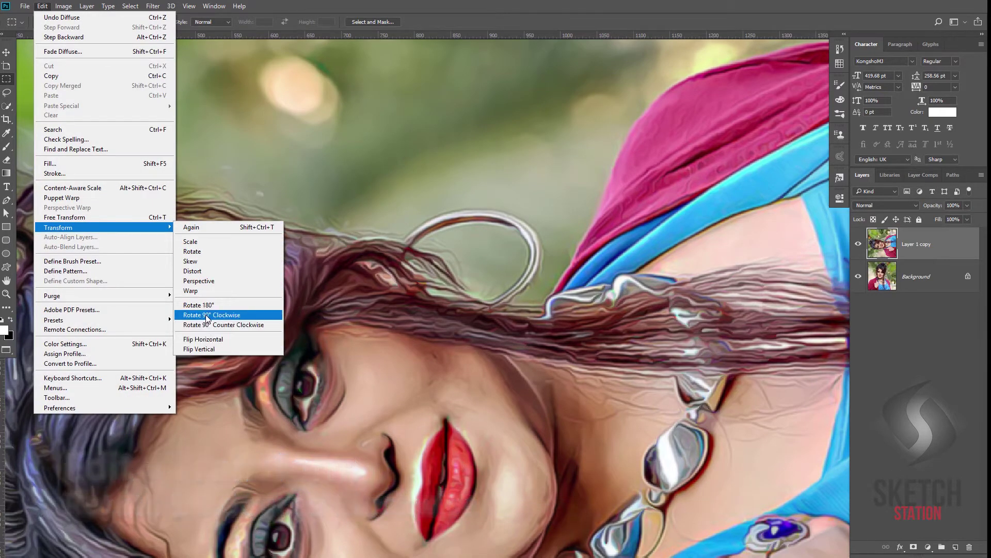
{"action": "left_click", "coordinate": [205, 315]}
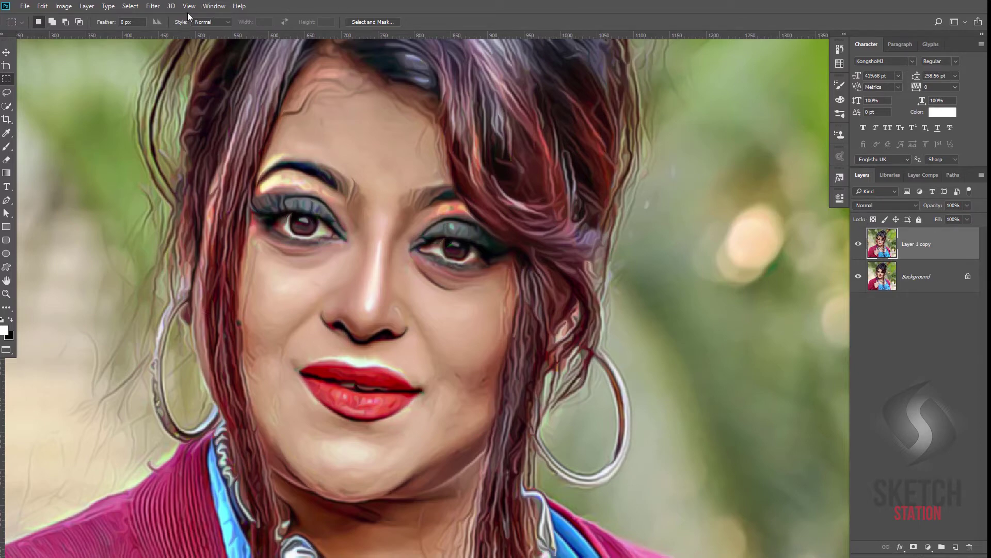
{"action": "key", "text": "ctrl+0"}
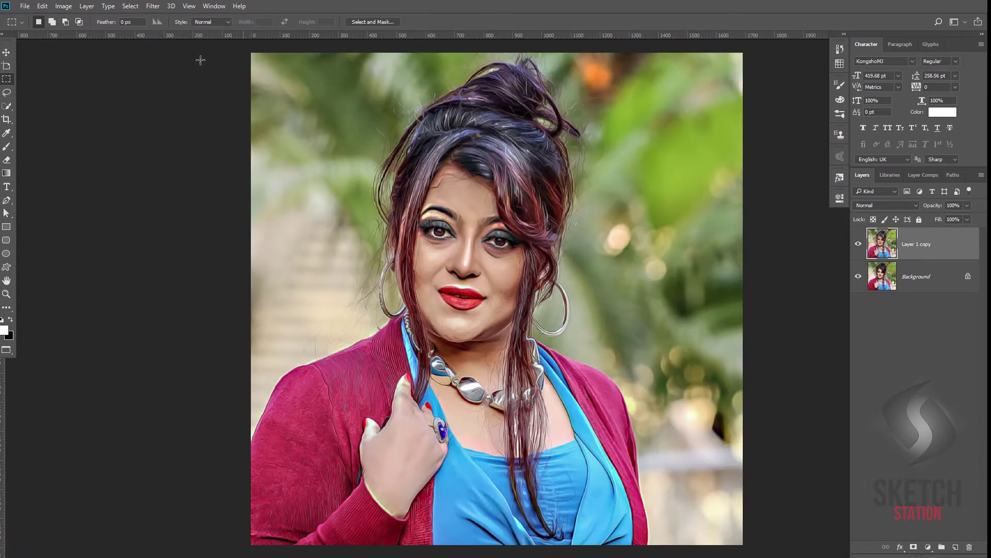
In Camera Raw, raise Vibrance and Saturation, Whites +23, Blacks -48, Highlights +58
{"action": "left_click", "coordinate": [153, 8]}
{"action": "left_click", "coordinate": [164, 69]}
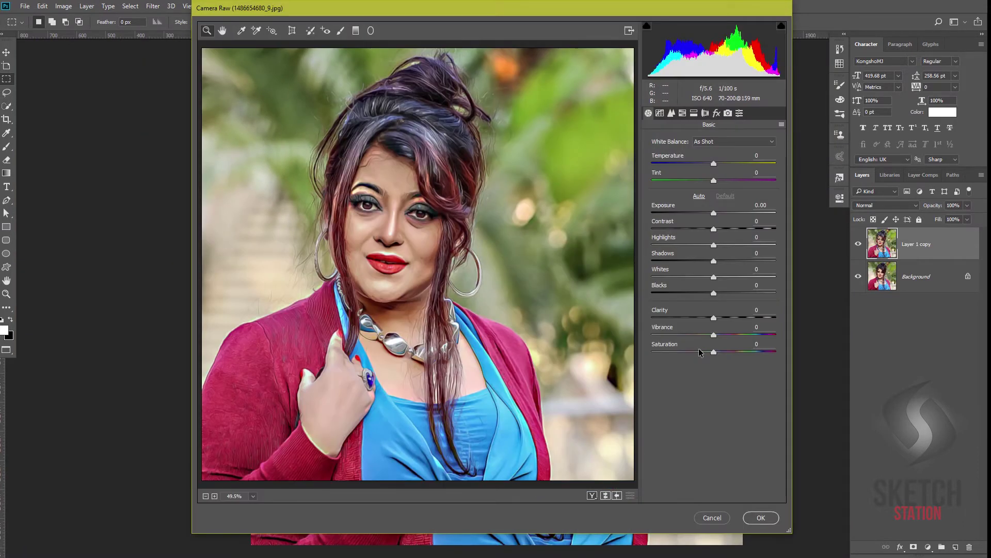
{"action": "left_click_drag", "start_coordinate": [727, 336], "coordinate": [731, 338]}
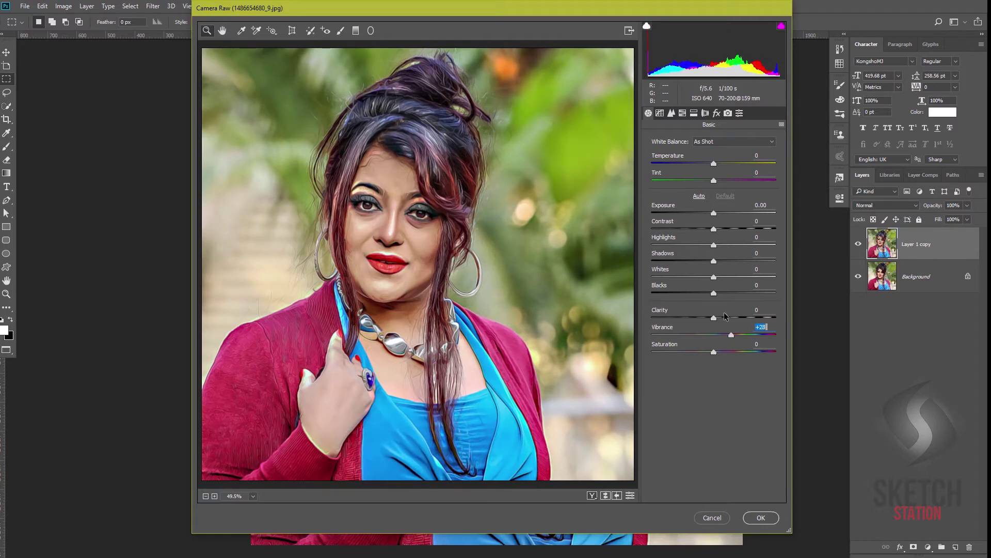
{"action": "left_click_drag", "start_coordinate": [713, 278], "coordinate": [694, 277]}
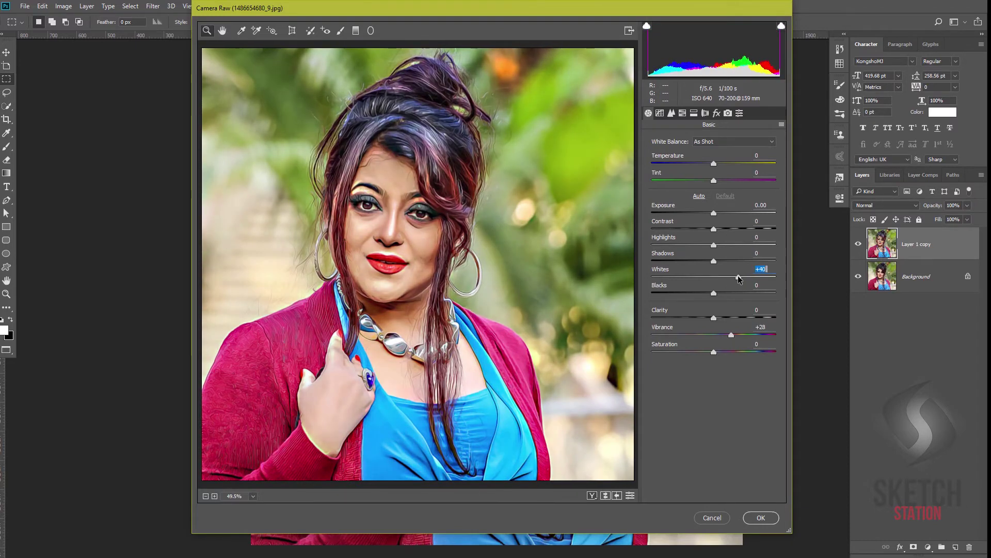
{"action": "mouse_move", "coordinate": [698, 278]}
{"action": "left_mouse_down"}
{"action": "mouse_move", "coordinate": [728, 277]}
{"action": "mouse_move", "coordinate": [683, 295]}
{"action": "left_mouse_up"}
{"action": "mouse_move", "coordinate": [713, 244]}
{"action": "left_mouse_down"}
{"action": "mouse_move", "coordinate": [725, 245]}
{"action": "mouse_move", "coordinate": [729, 229]}
{"action": "left_mouse_up"}
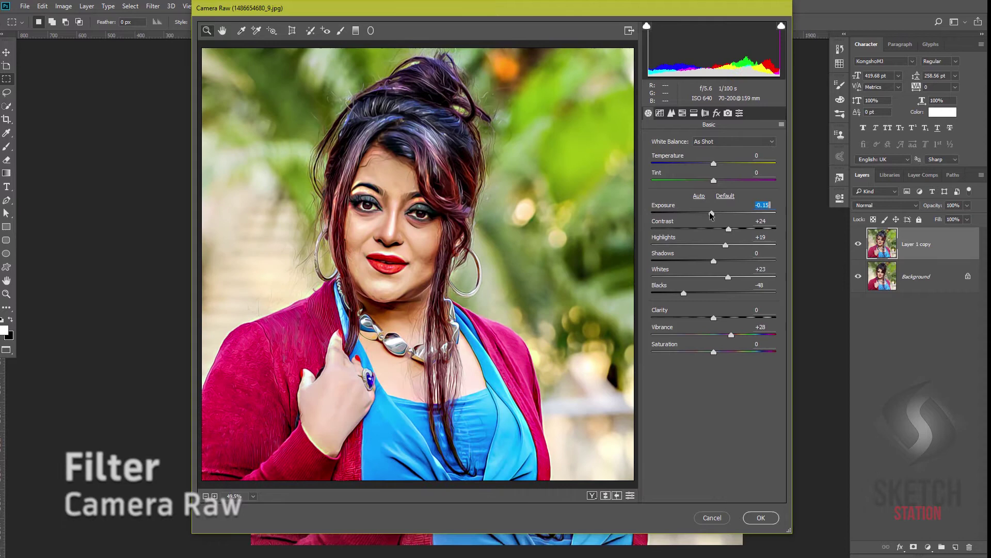
{"action": "mouse_move", "coordinate": [714, 352]}
{"action": "left_mouse_down"}
{"action": "mouse_move", "coordinate": [752, 335]}
{"action": "mouse_move", "coordinate": [718, 351]}
{"action": "left_mouse_up"}
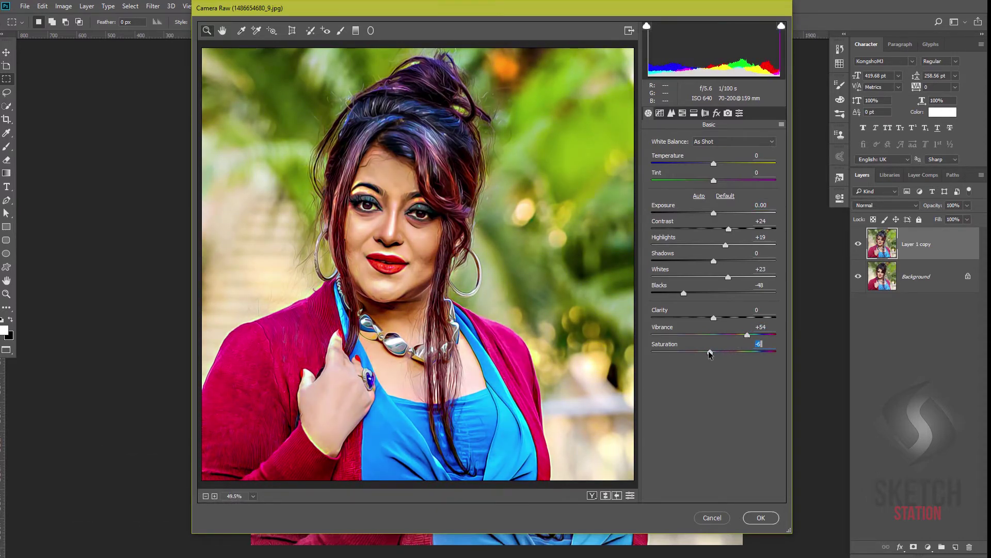
{"action": "mouse_move", "coordinate": [735, 245]}
{"action": "left_mouse_down"}
{"action": "mouse_move", "coordinate": [749, 245]}
{"action": "mouse_move", "coordinate": [726, 267]}
{"action": "left_mouse_up"}
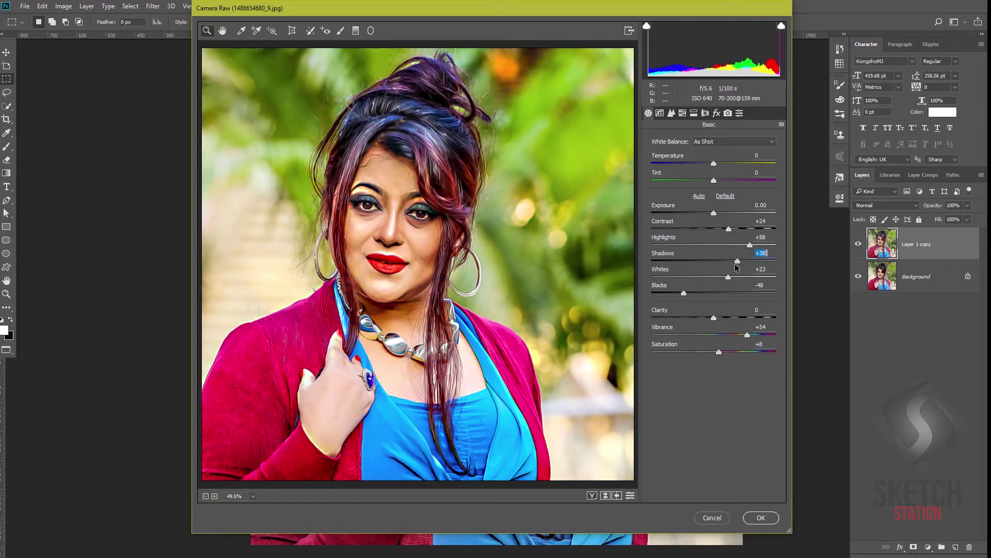
Lower Clarity to -18 and apply the Camera Raw adjustments to Layer 1 copy
{"action": "left_click", "coordinate": [758, 516]}
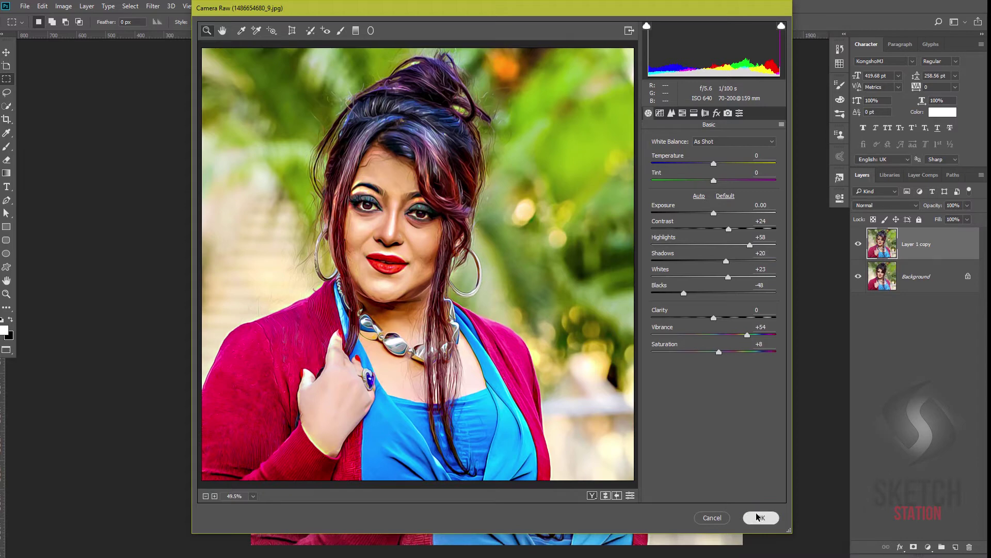
{"action": "scroll", "coordinate": [449, 274], "scroll_direction": "up", "scroll_amount": 1}
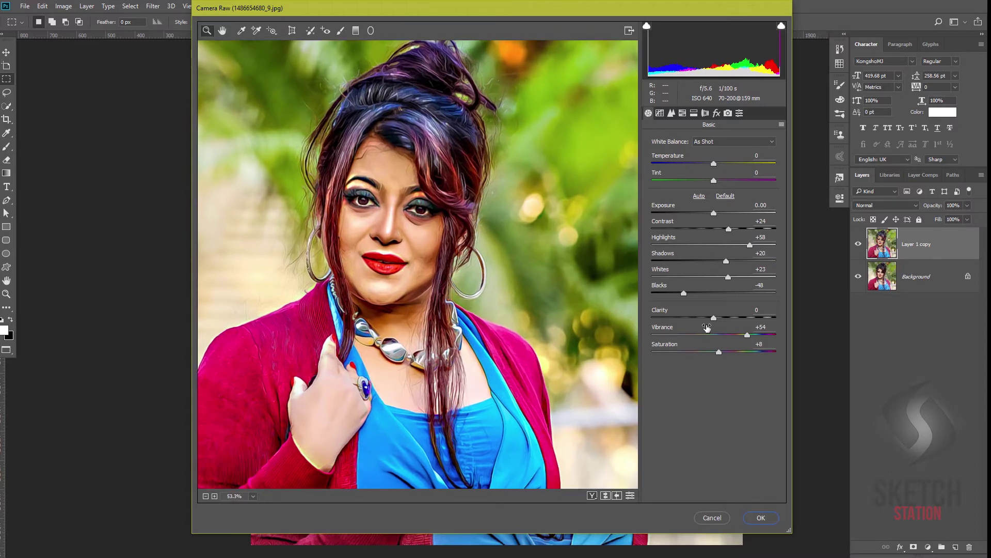
{"action": "mouse_move", "coordinate": [713, 318]}
{"action": "left_mouse_down"}
{"action": "mouse_move", "coordinate": [702, 317]}
{"action": "mouse_move", "coordinate": [707, 326]}
{"action": "left_mouse_up"}
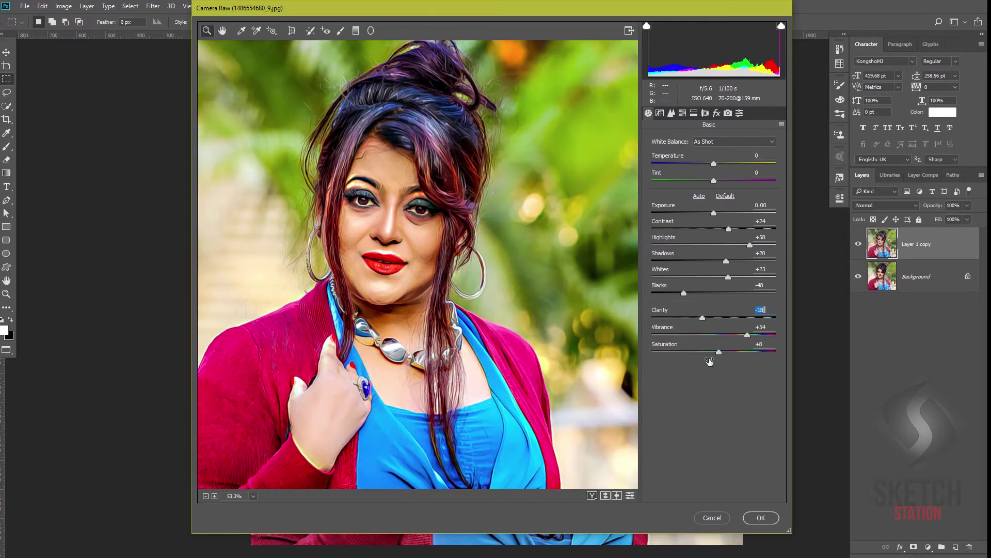
{"action": "scroll", "coordinate": [453, 267], "scroll_direction": "up", "scroll_amount": 1}
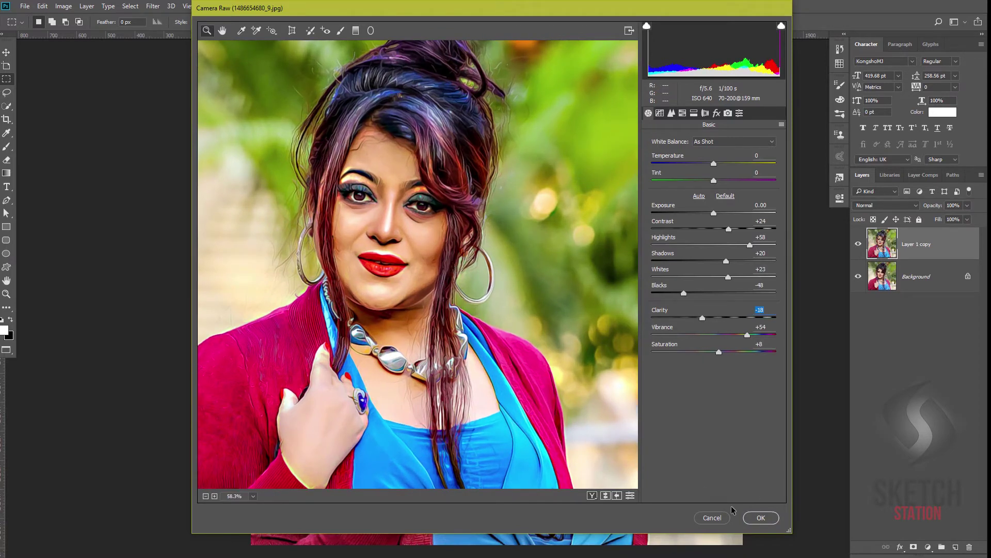
{"action": "left_click", "coordinate": [759, 518]}
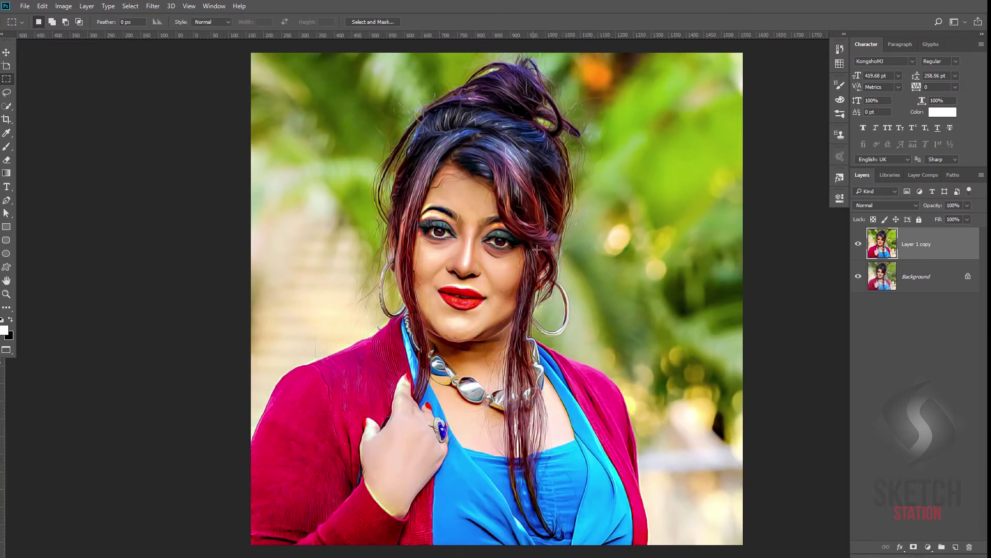
{"action": "scroll", "coordinate": [524, 230], "scroll_direction": "up", "scroll_amount": 1}
Apply Sharpen three times and open Liquify on Layer 1 copy
{"action": "left_click", "coordinate": [153, 6]}
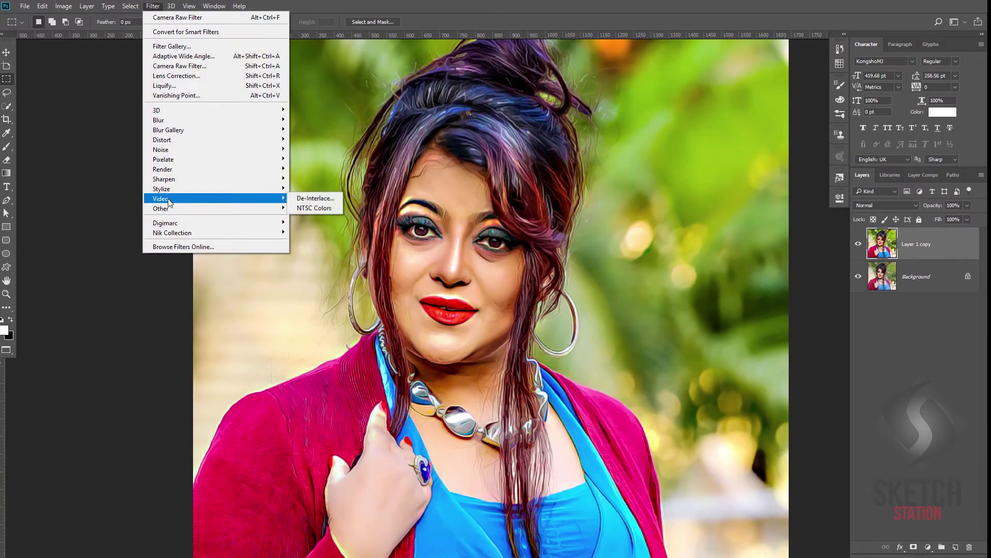
{"action": "mouse_move", "coordinate": [163, 179]}
{"action": "left_click", "coordinate": [338, 189]}
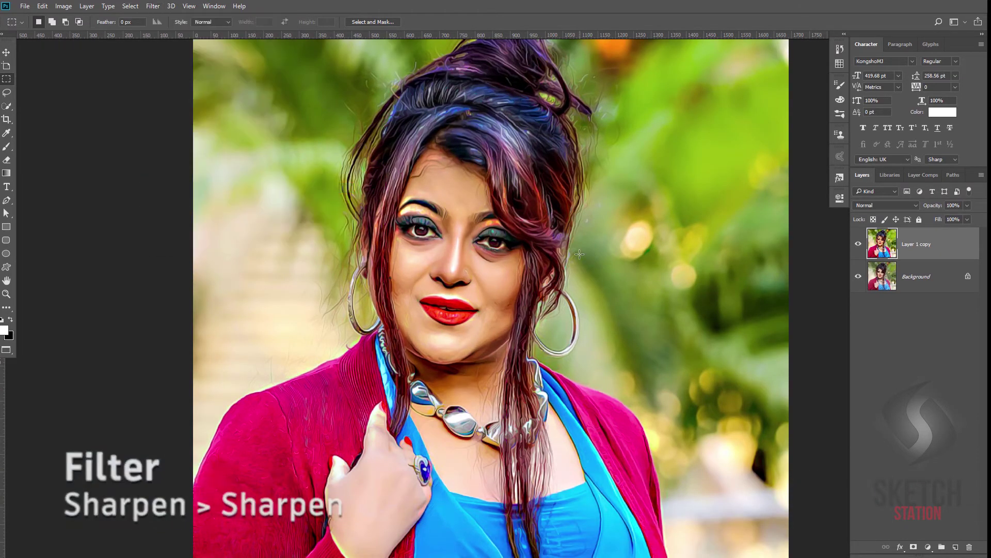
{"action": "left_click", "coordinate": [152, 6]}
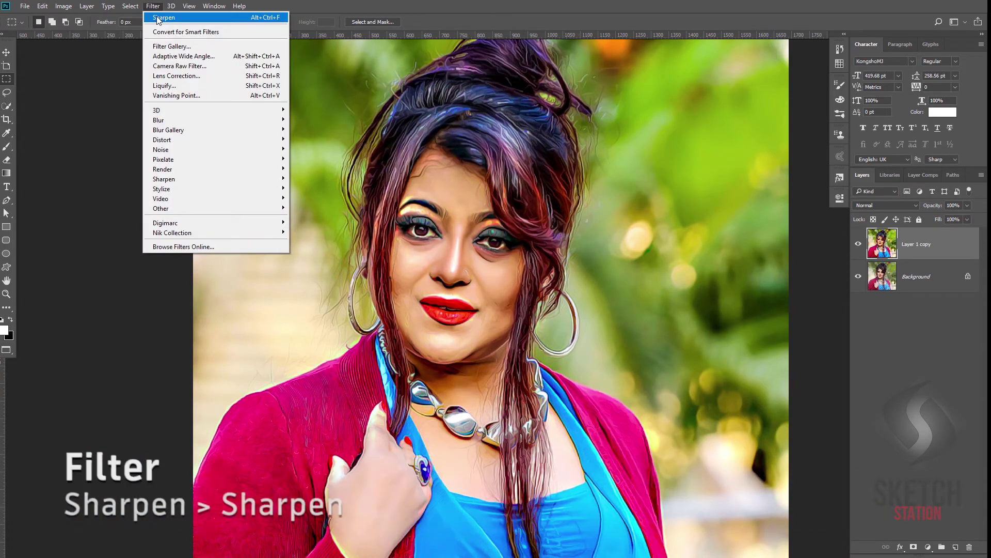
{"action": "left_click", "coordinate": [157, 17]}
{"action": "left_click", "coordinate": [153, 6]}
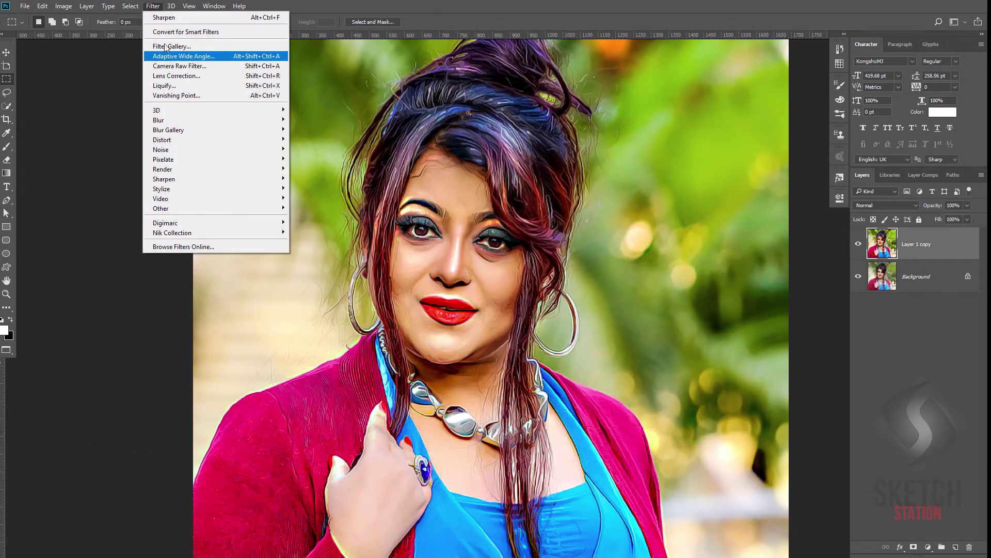
{"action": "left_click", "coordinate": [160, 18]}
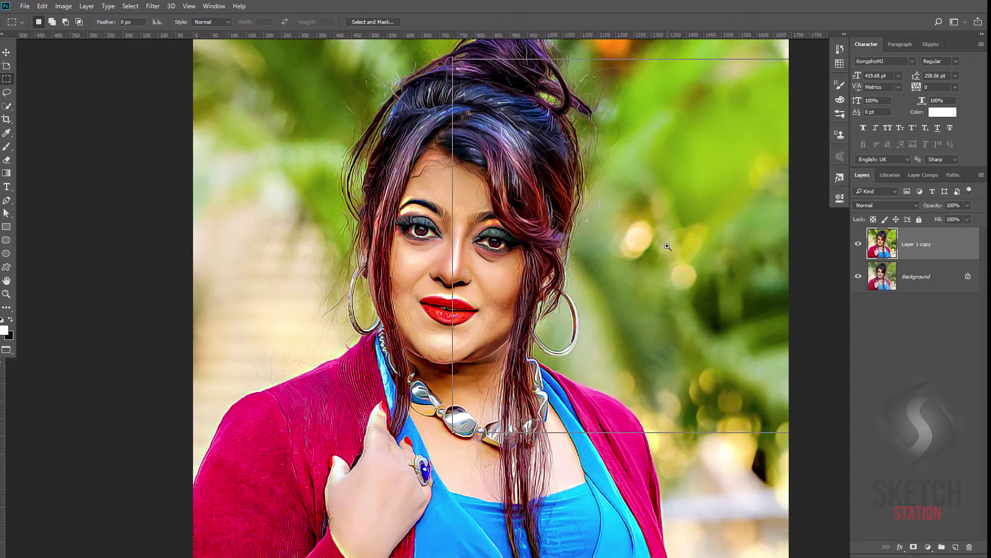
{"action": "scroll", "coordinate": [667, 247], "scroll_direction": "up", "scroll_amount": 1}
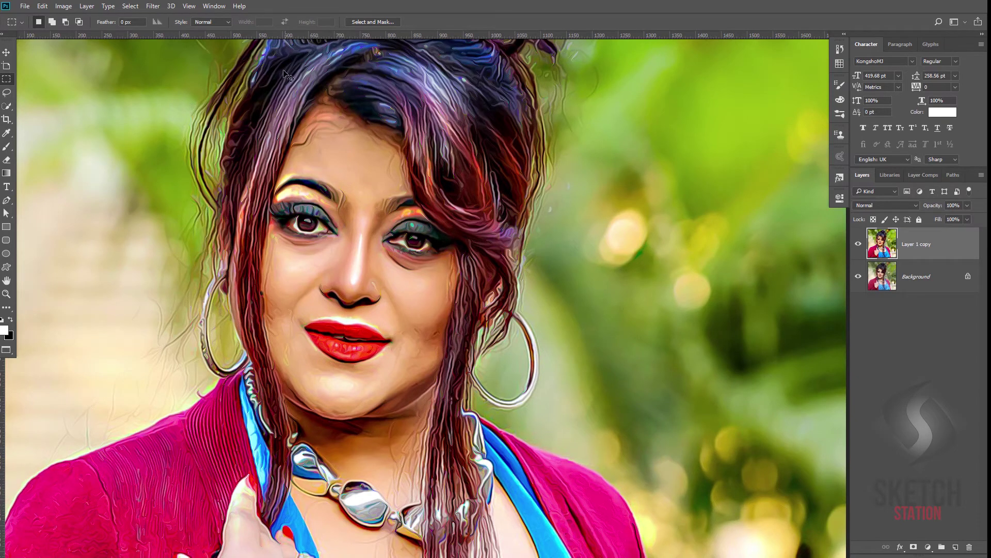
{"action": "key", "text": "ctrl+shift+x"}
{"action": "left_click", "coordinate": [556, 222]}
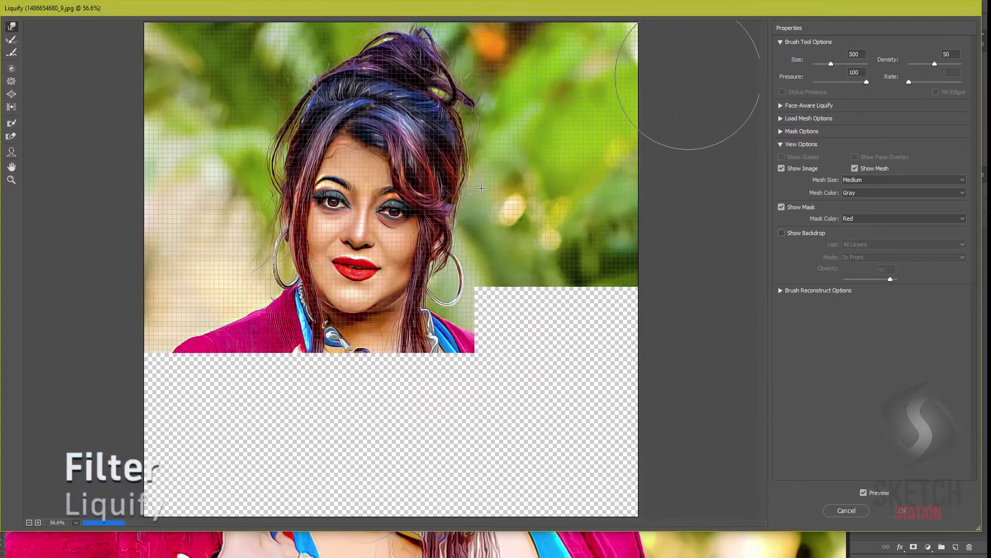
Zoom in on the lips and freeze-mask the upper lip edge and left corner with a size-15 brush
{"action": "left_click_drag", "start_coordinate": [317, 234], "coordinate": [390, 282]}
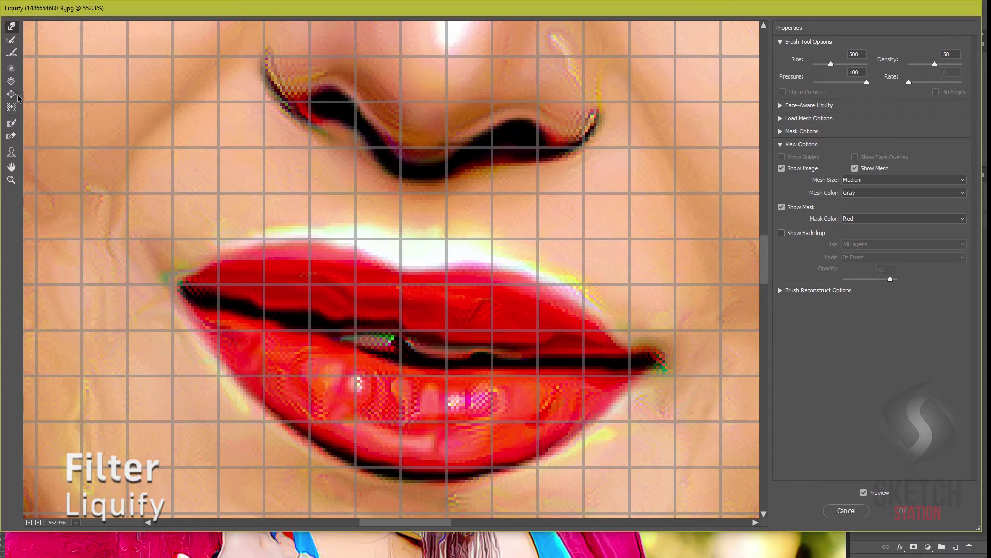
{"action": "left_click", "coordinate": [9, 127]}
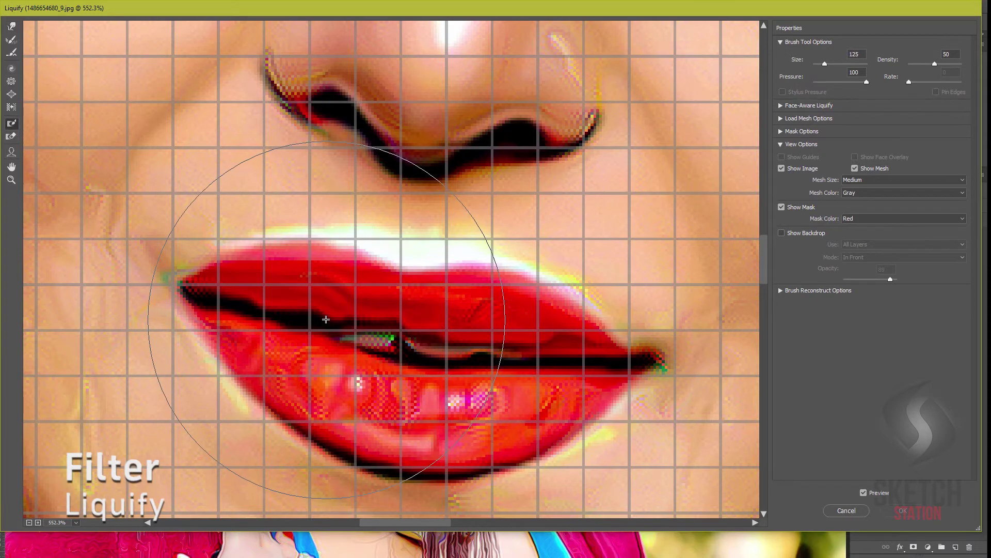
{"action": "key", "text": "bracketleft"}
{"action": "key", "text": "bracketleft"}
{"action": "key", "text": "bracketleft"}
{"action": "key", "text": "bracketleft"}
{"action": "key", "text": "bracketleft"}
{"action": "key", "text": "bracketleft"}
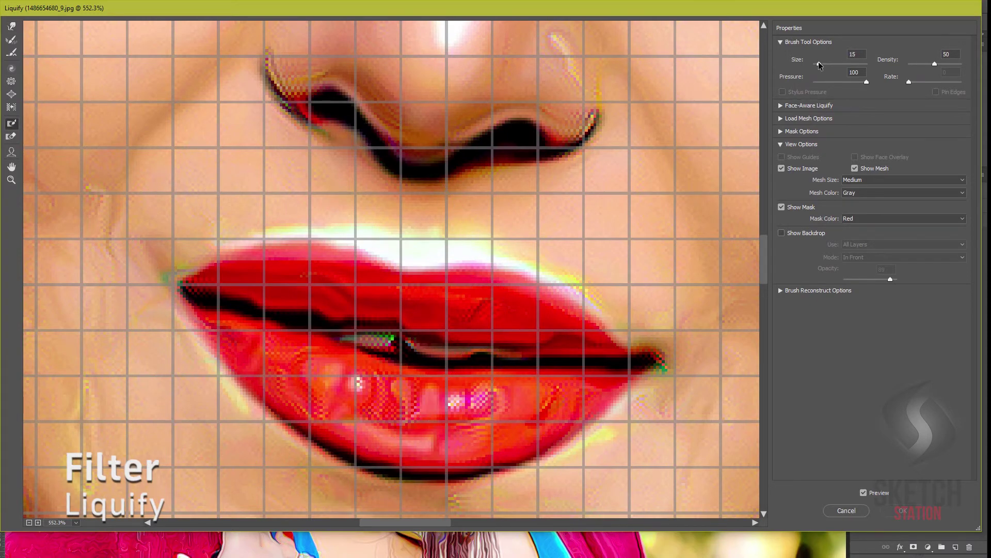
{"action": "mouse_move", "coordinate": [277, 263]}
{"action": "left_mouse_down"}
{"action": "mouse_move", "coordinate": [411, 293]}
{"action": "mouse_move", "coordinate": [467, 283]}
{"action": "mouse_move", "coordinate": [537, 300]}
{"action": "mouse_move", "coordinate": [604, 348]}
{"action": "left_mouse_up"}
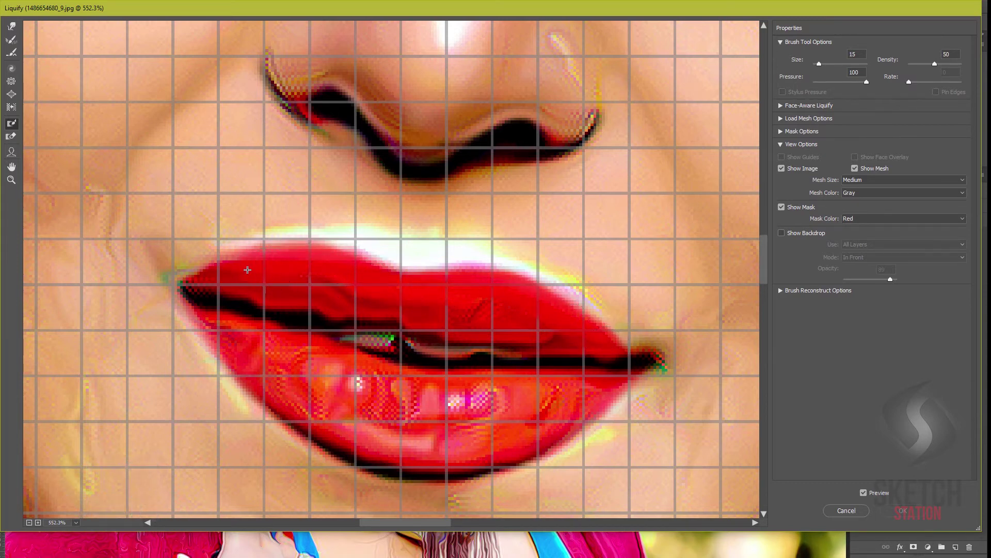
{"action": "left_click_drag", "start_coordinate": [181, 290], "coordinate": [218, 287]}
Forward-warp the upper lip outline and the skin above it into shape, then apply Liquify
{"action": "key", "text": "w"}
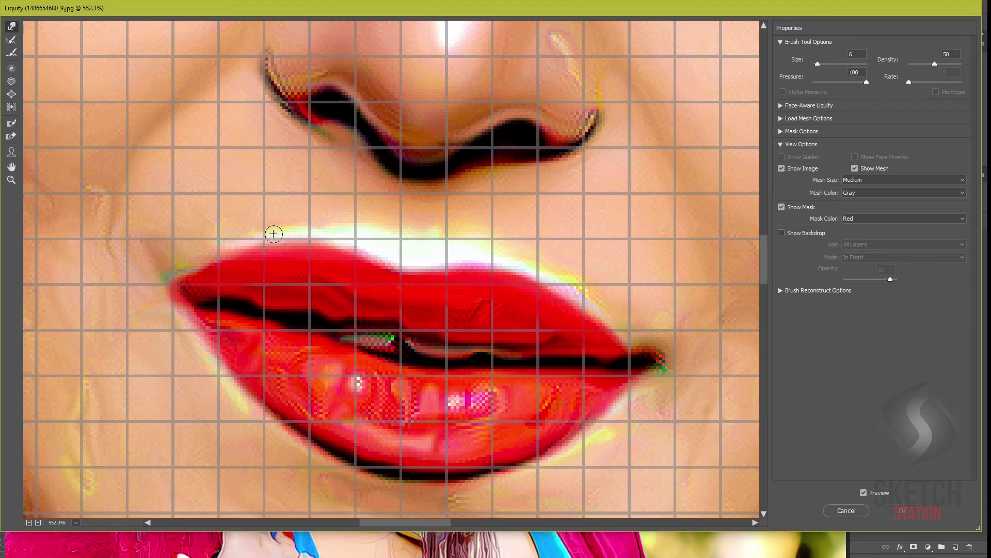
{"action": "key", "text": "Tab"}
{"action": "left_click_drag", "start_coordinate": [304, 219], "coordinate": [290, 221]}
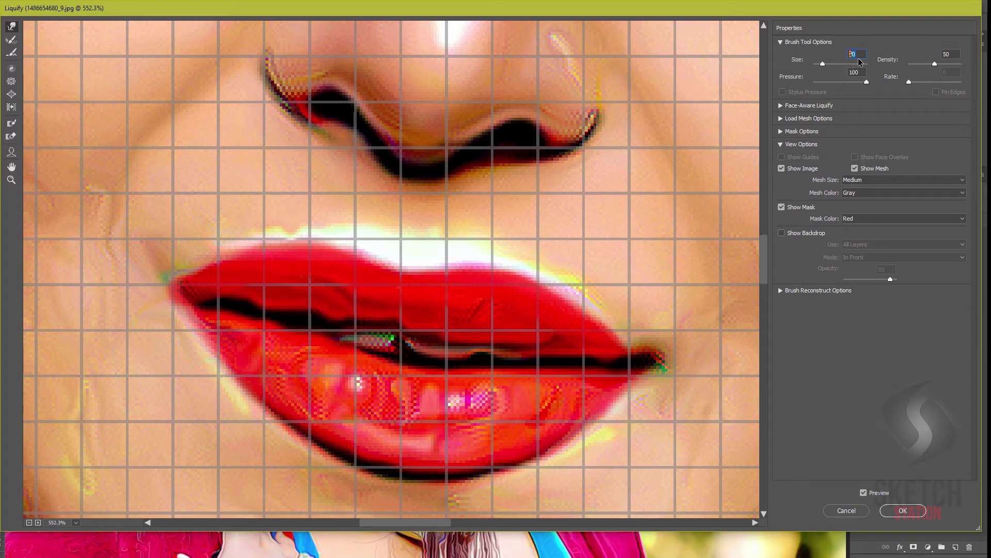
{"action": "left_click_drag", "start_coordinate": [299, 258], "coordinate": [277, 221]}
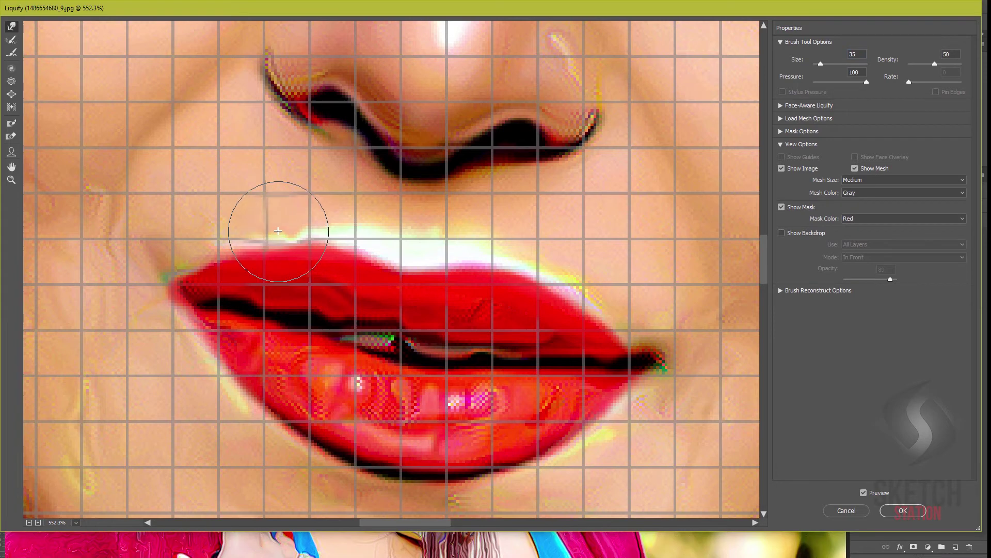
{"action": "key", "text": "ctrl+alt+z"}
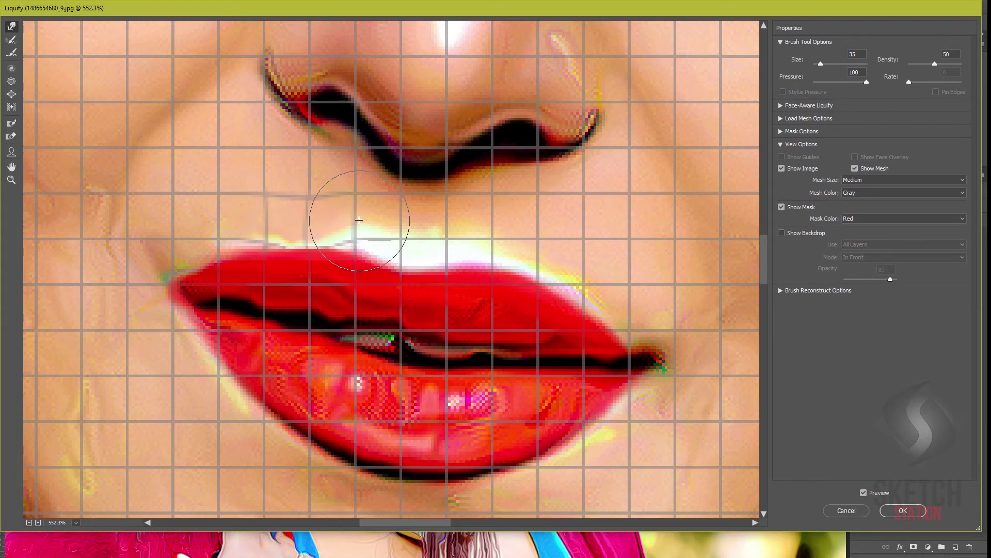
{"action": "left_click_drag", "start_coordinate": [376, 222], "coordinate": [631, 287]}
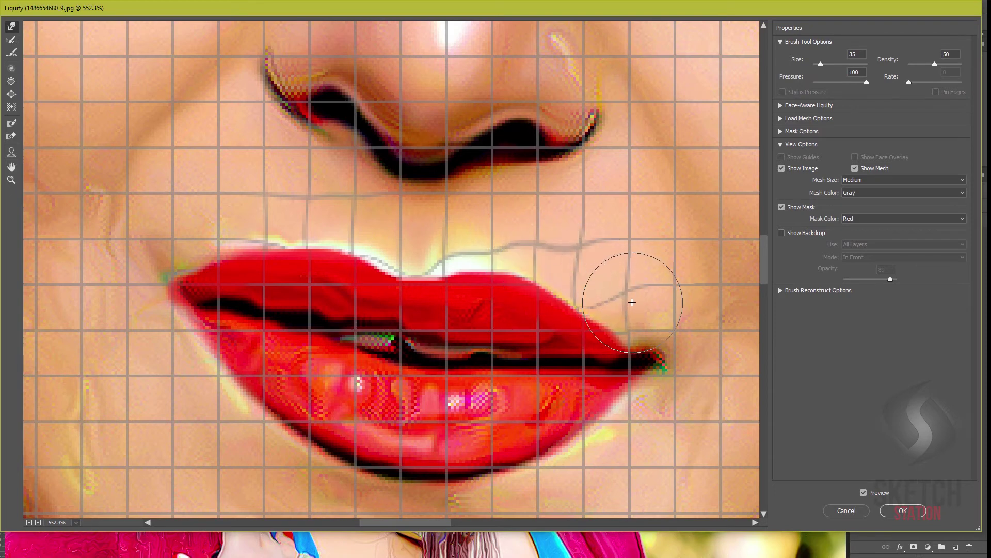
{"action": "left_click_drag", "start_coordinate": [434, 243], "coordinate": [216, 241]}
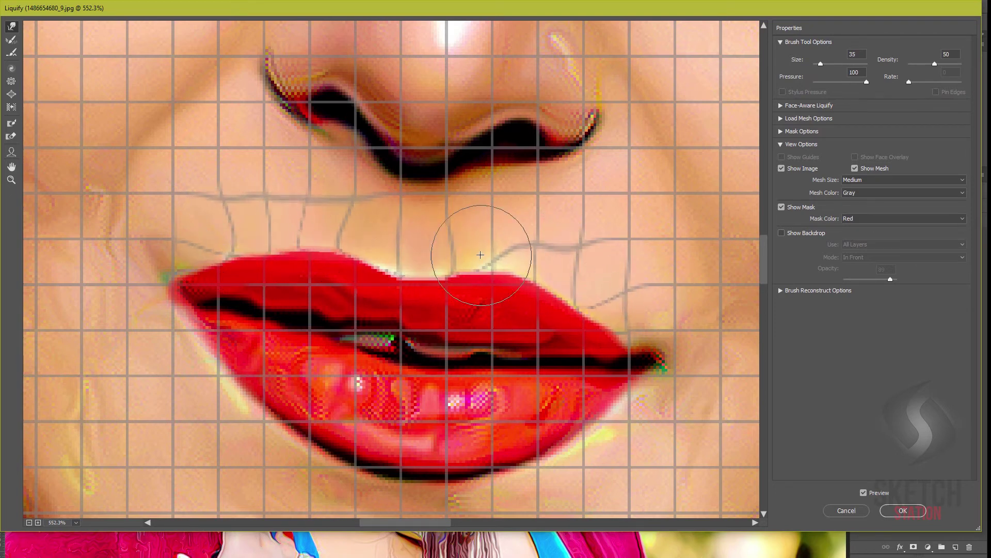
{"action": "left_click_drag", "start_coordinate": [215, 242], "coordinate": [537, 243]}
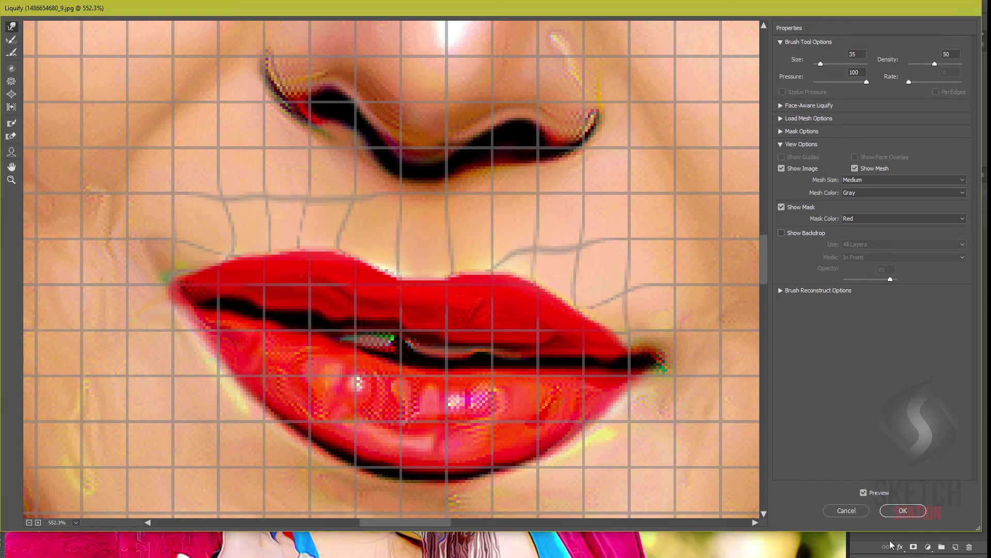
{"action": "left_click", "coordinate": [901, 510]}
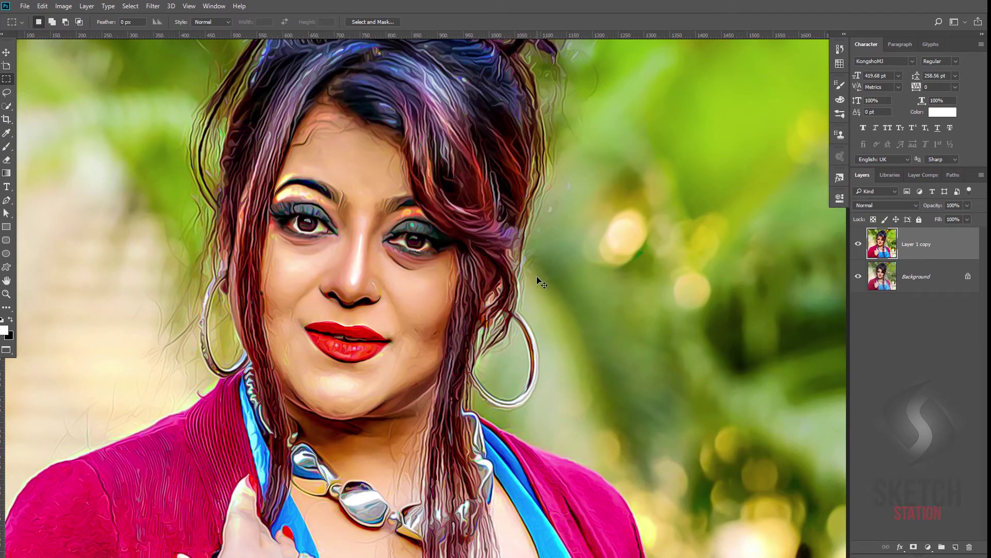
Duplicate the painting layer and set the copy's blend mode to Screen
{"action": "key", "text": "ctrl+j"}
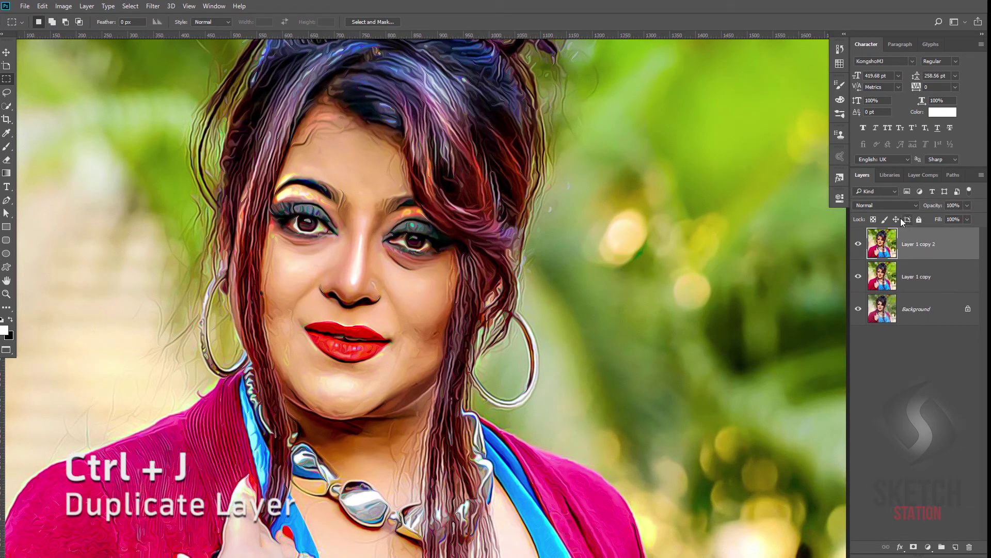
{"action": "left_click", "coordinate": [890, 205]}
{"action": "left_click", "coordinate": [868, 294]}
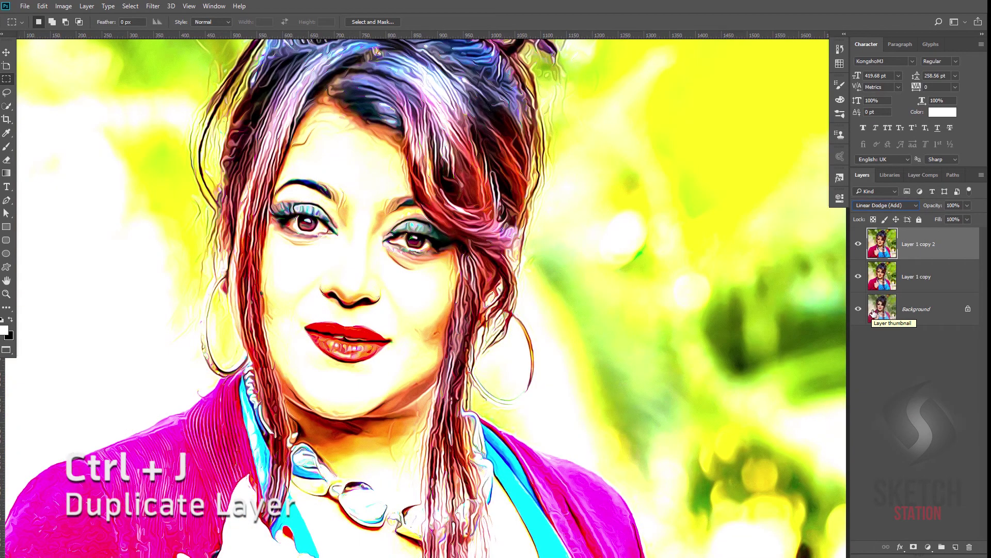
{"action": "key", "text": "Up"}
{"action": "key", "text": "Up"}
{"action": "key", "text": "Up"}
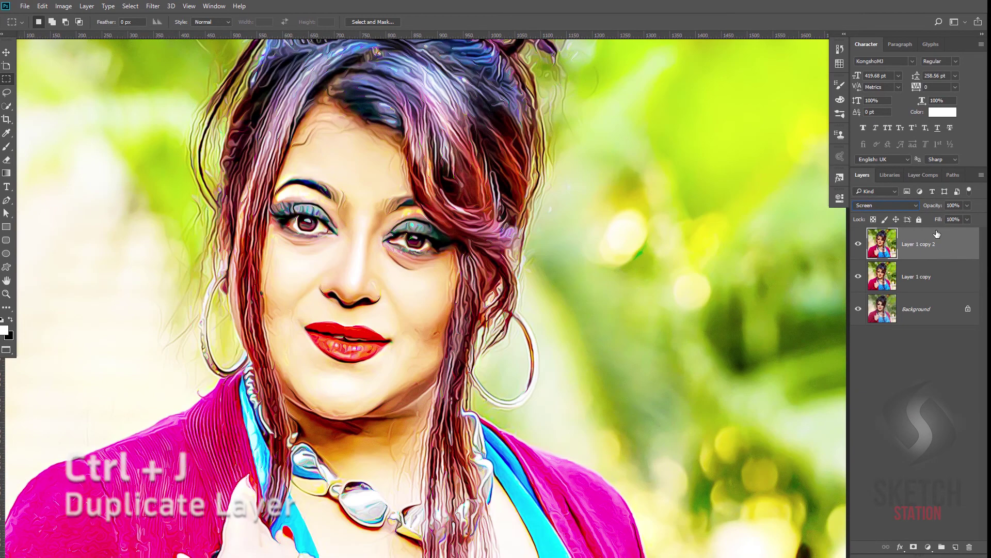
{"action": "key", "text": "Up"}
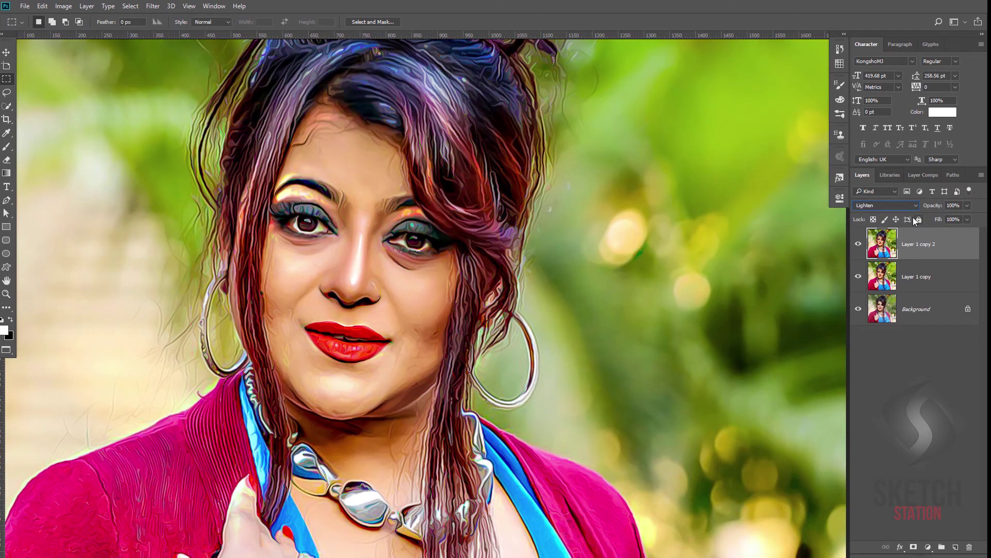
{"action": "key", "text": "Down"}
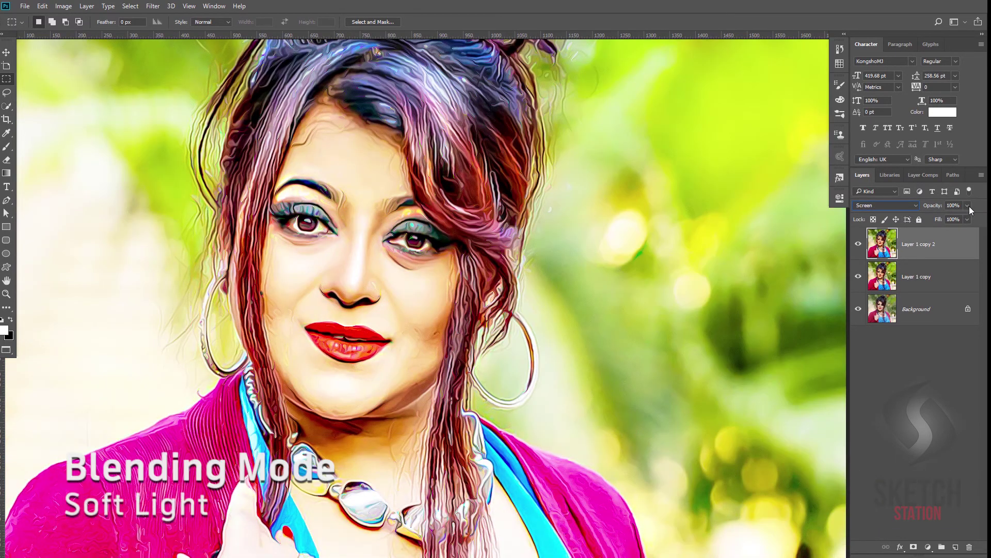
Set the copy to 47% opacity and 51% fill, and also select Layer 1 copy
{"action": "mouse_move", "coordinate": [967, 205]}
{"action": "left_mouse_down"}
{"action": "mouse_move", "coordinate": [941, 218]}
{"action": "mouse_move", "coordinate": [944, 232]}
{"action": "left_mouse_up"}
{"action": "left_click", "coordinate": [966, 218]}
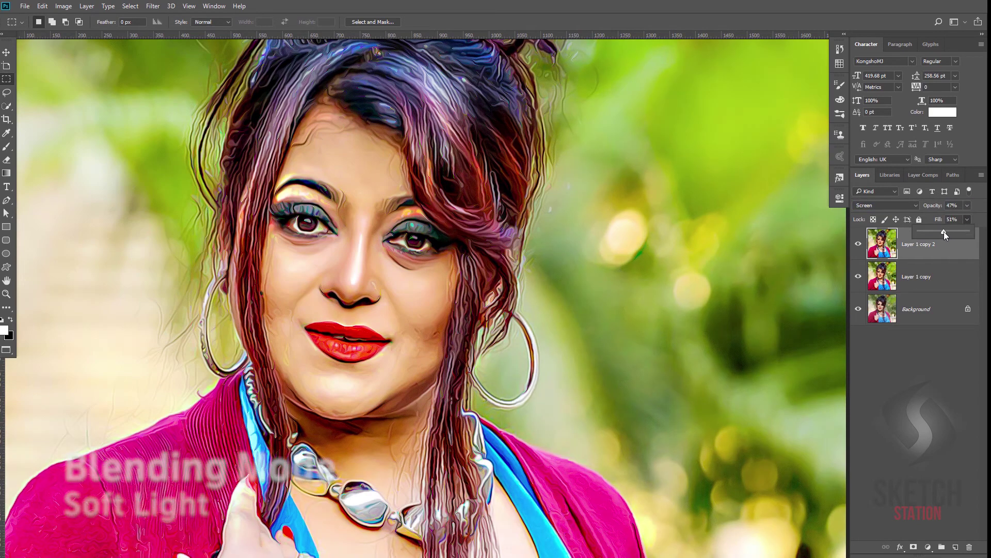
{"action": "left_click", "coordinate": [913, 251]}
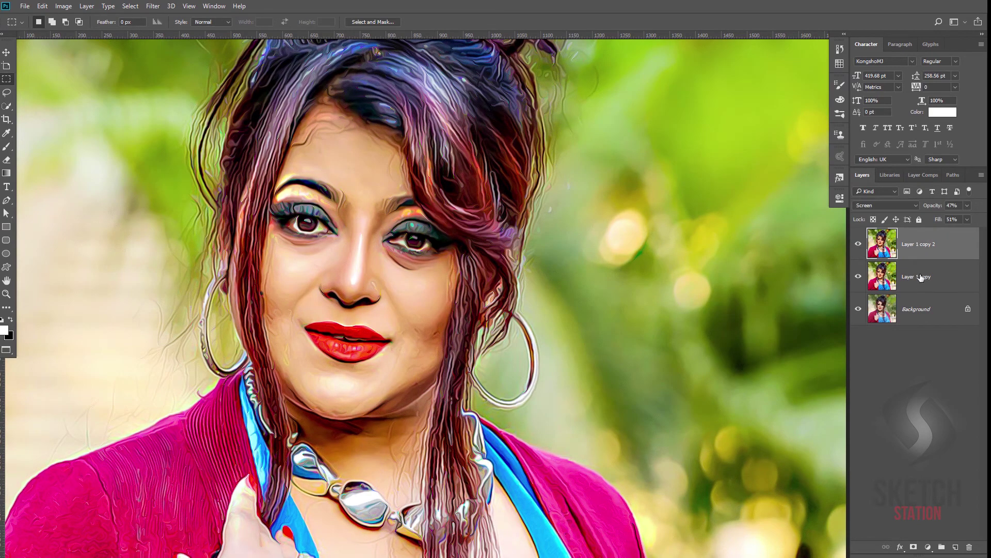
{"action": "left_click", "coordinate": [918, 277], "text": "ctrl"}
Merge the two copies, then apply Reduce Noise: Strength 6, Preserve Details 22%, Sharpen 32%
{"action": "key", "text": "ctrl+e"}
{"action": "left_click", "coordinate": [153, 6]}
{"action": "mouse_move", "coordinate": [161, 150]}
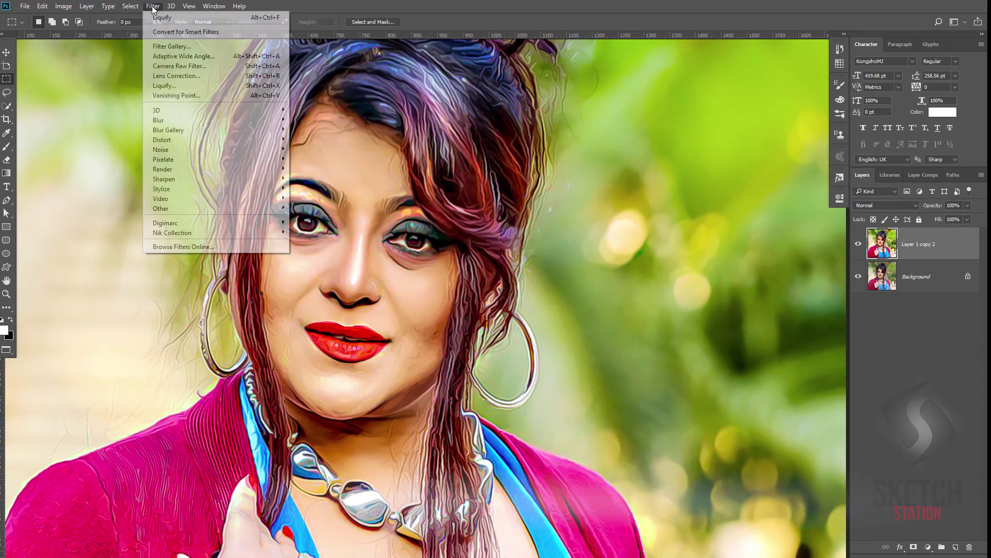
{"action": "left_click", "coordinate": [317, 198]}
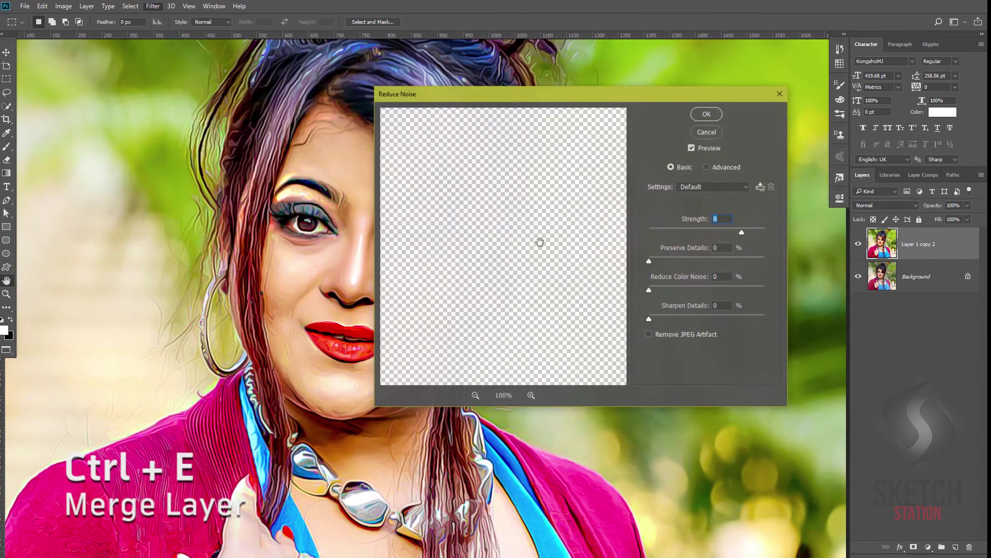
{"action": "left_click_drag", "start_coordinate": [514, 180], "coordinate": [586, 288]}
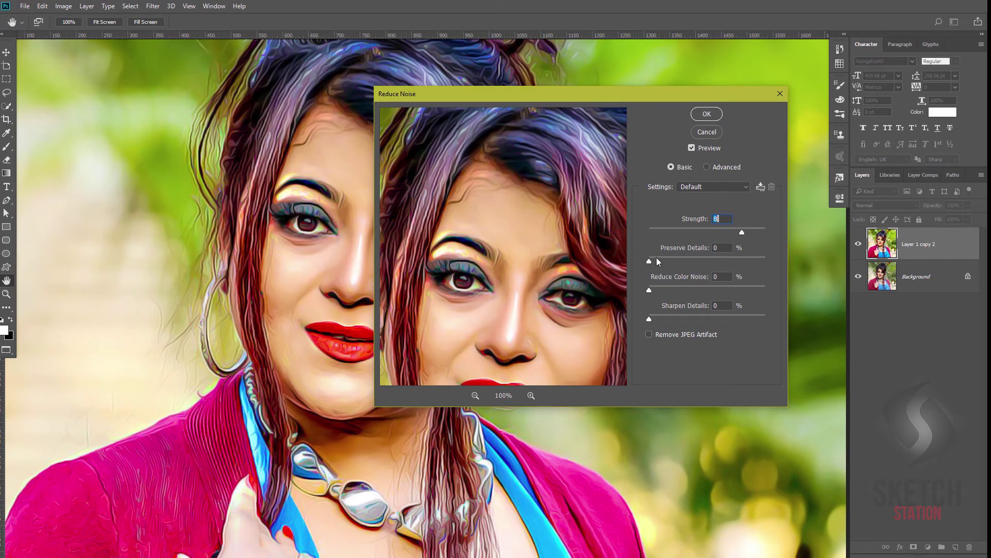
{"action": "left_click_drag", "start_coordinate": [705, 230], "coordinate": [692, 231]}
{"action": "mouse_move", "coordinate": [649, 261]}
{"action": "left_mouse_down"}
{"action": "mouse_move", "coordinate": [677, 258]}
{"action": "mouse_move", "coordinate": [682, 287]}
{"action": "left_mouse_up"}
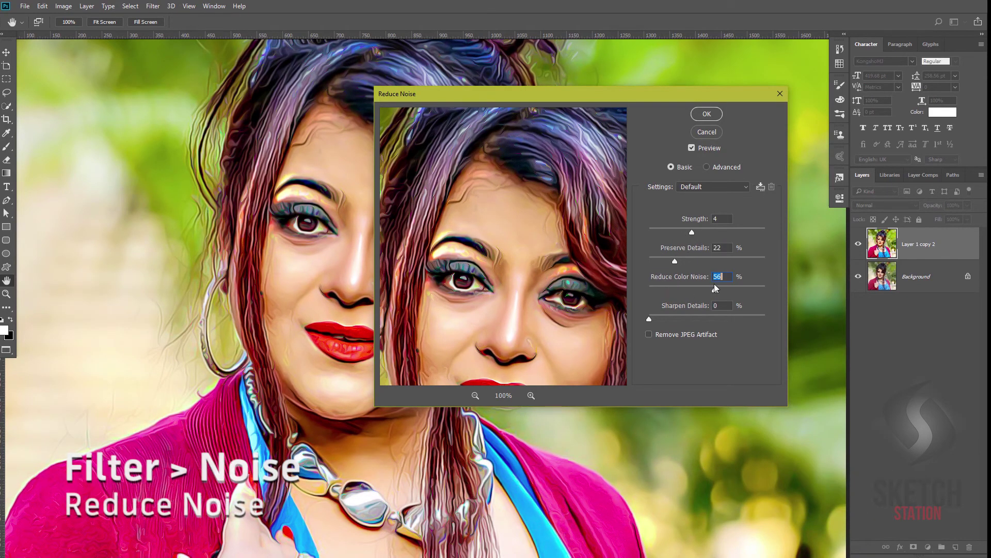
{"action": "left_click", "coordinate": [686, 317]}
{"action": "left_click", "coordinate": [724, 231]}
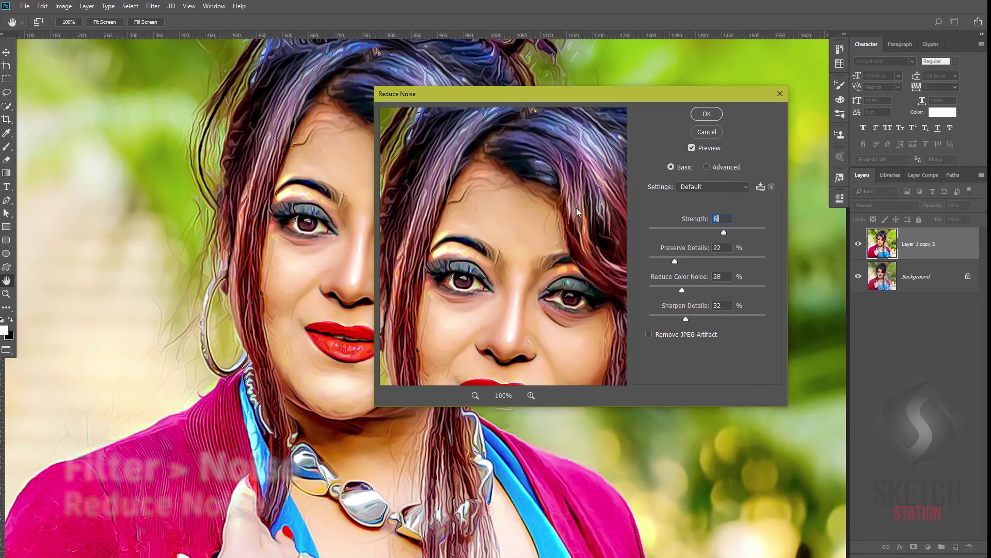
{"action": "left_click_drag", "start_coordinate": [577, 212], "coordinate": [480, 187]}
{"action": "left_click", "coordinate": [702, 130]}
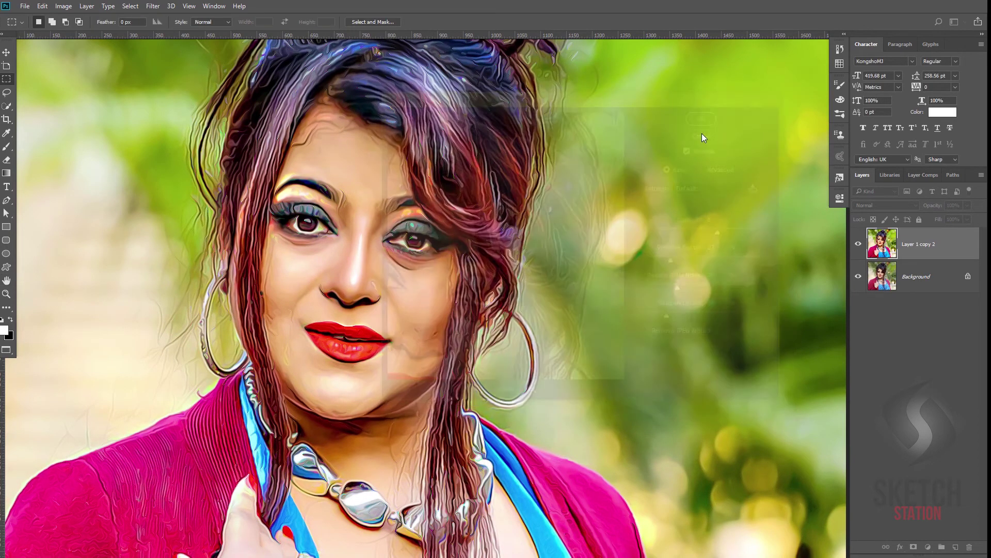
In Smart Blur, try radius and threshold values between 8.1 and 17.0 while previewing the face
{"action": "left_click", "coordinate": [152, 6]}
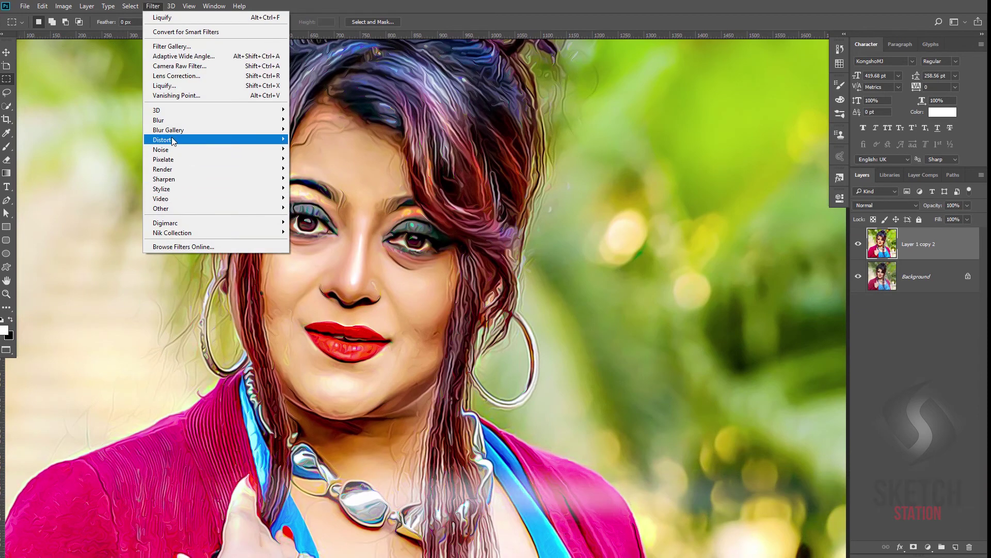
{"action": "mouse_move", "coordinate": [159, 119]}
{"action": "left_click", "coordinate": [308, 208]}
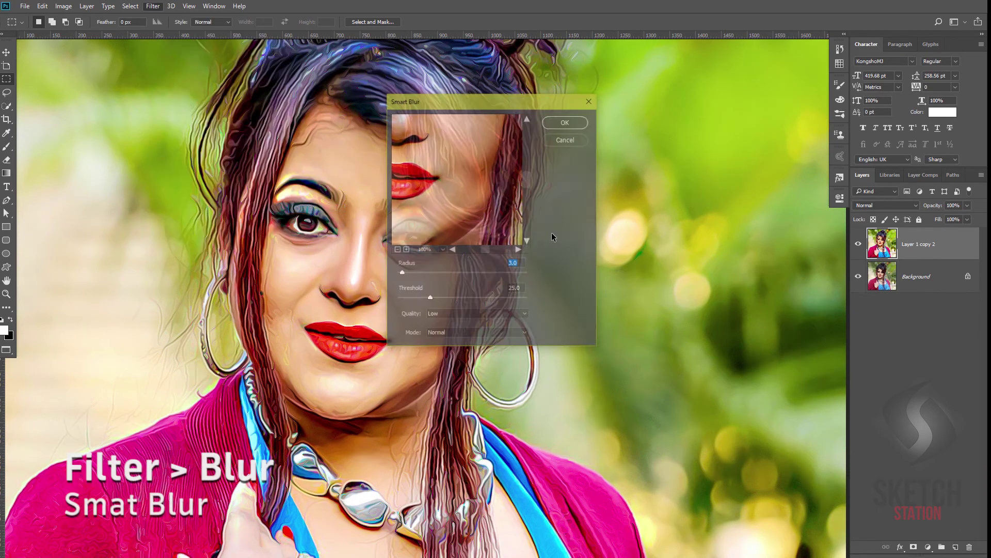
{"action": "mouse_move", "coordinate": [504, 157]}
{"action": "left_mouse_down"}
{"action": "mouse_move", "coordinate": [481, 162]}
{"action": "mouse_move", "coordinate": [482, 189]}
{"action": "mouse_move", "coordinate": [454, 148]}
{"action": "left_mouse_up"}
{"action": "left_click", "coordinate": [412, 274]}
{"action": "left_click_drag", "start_coordinate": [433, 295], "coordinate": [410, 298]}
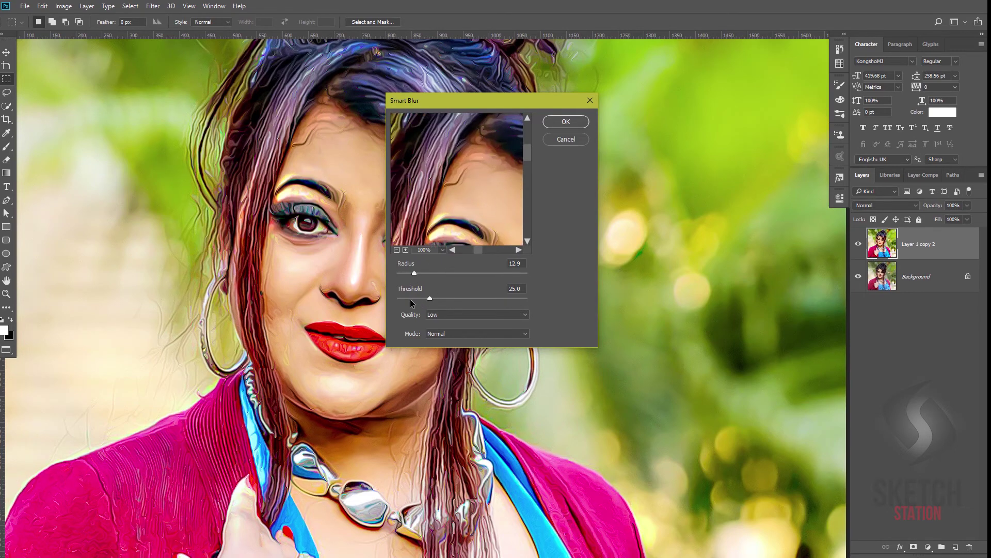
{"action": "left_click_drag", "start_coordinate": [438, 192], "coordinate": [449, 141]}
{"action": "left_click_drag", "start_coordinate": [456, 236], "coordinate": [435, 205]}
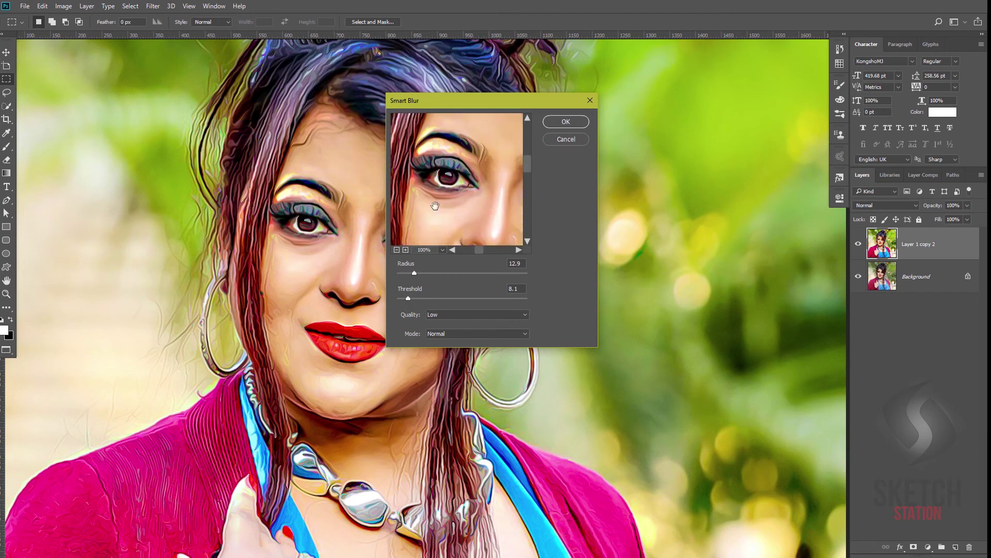
{"action": "left_click", "coordinate": [414, 298]}
{"action": "left_click_drag", "start_coordinate": [427, 274], "coordinate": [419, 274]}
Set Smart Blur quality to High and radius to 55.5, then apply it
{"action": "left_click", "coordinate": [449, 314]}
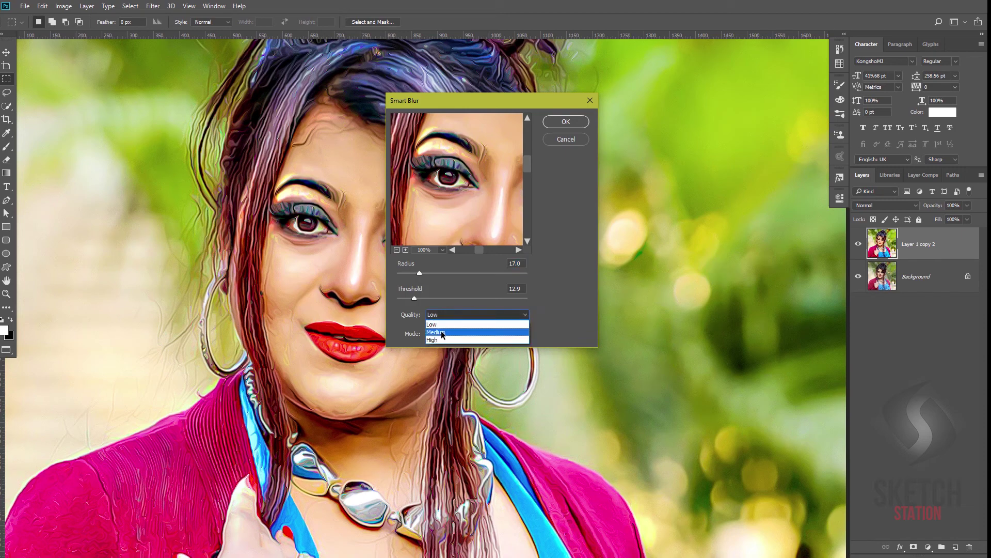
{"action": "left_click", "coordinate": [442, 331]}
{"action": "left_click", "coordinate": [428, 314]}
{"action": "left_click", "coordinate": [444, 337]}
{"action": "left_click_drag", "start_coordinate": [460, 215], "coordinate": [421, 239]}
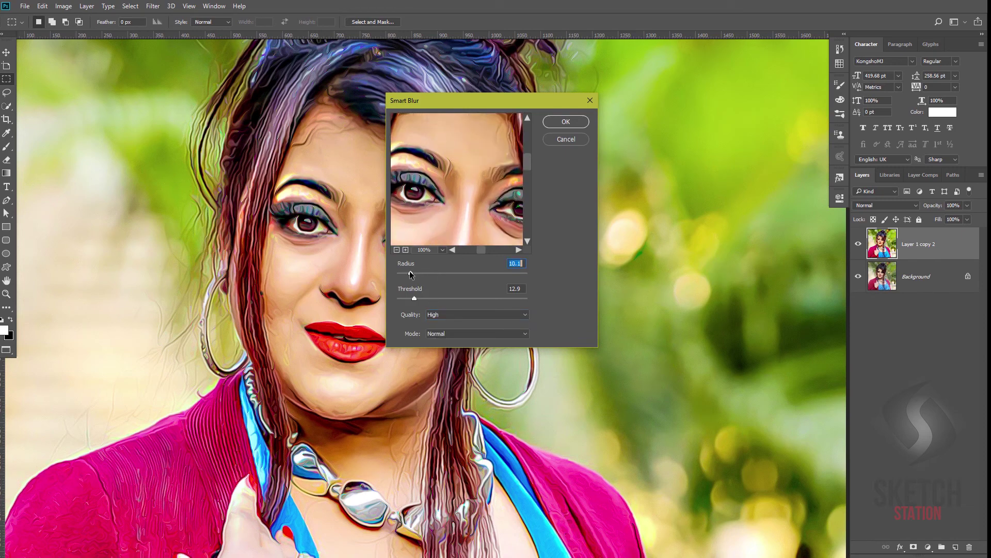
{"action": "left_click_drag", "start_coordinate": [419, 274], "coordinate": [470, 272]}
{"action": "mouse_move", "coordinate": [461, 205]}
{"action": "left_mouse_down"}
{"action": "mouse_move", "coordinate": [444, 155]}
{"action": "mouse_move", "coordinate": [454, 114]}
{"action": "left_mouse_up"}
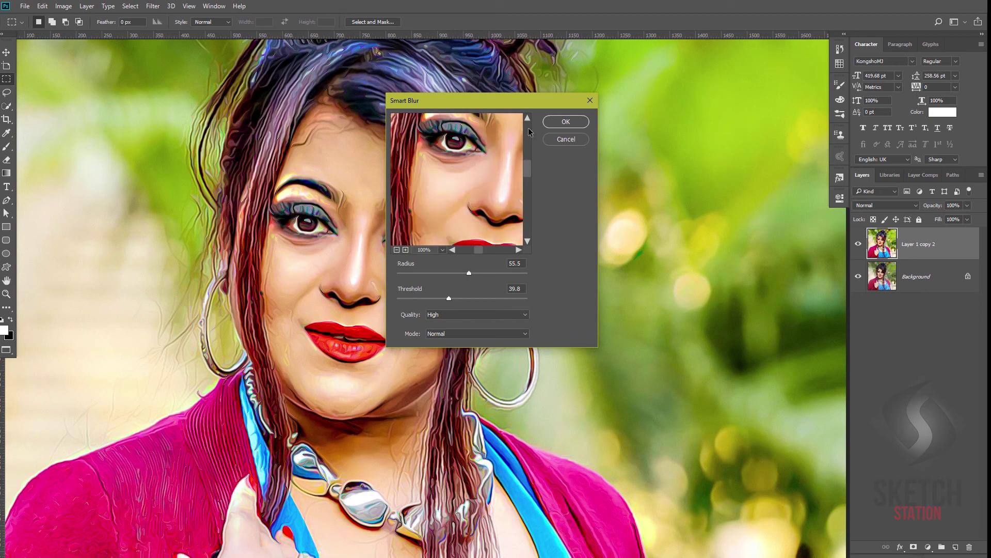
{"action": "left_click", "coordinate": [566, 121]}
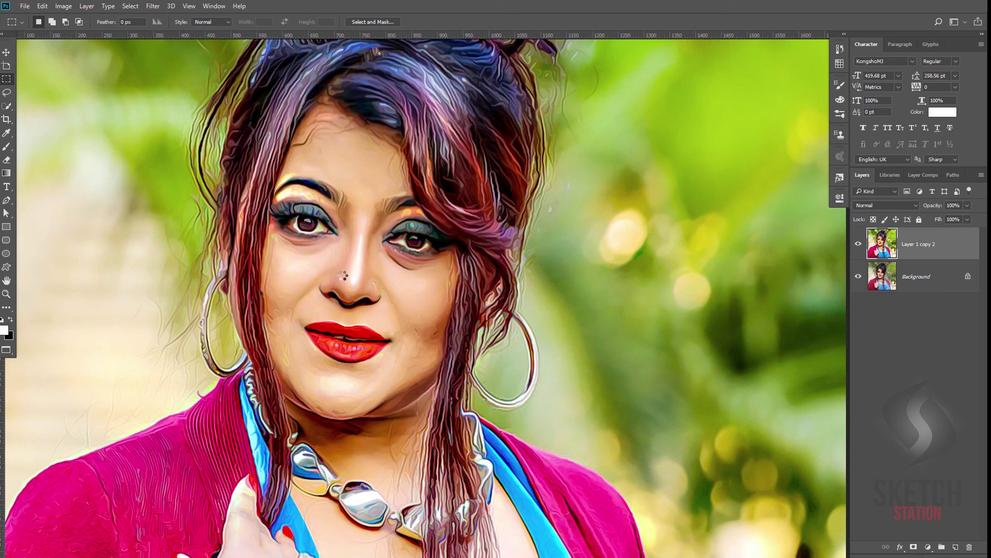